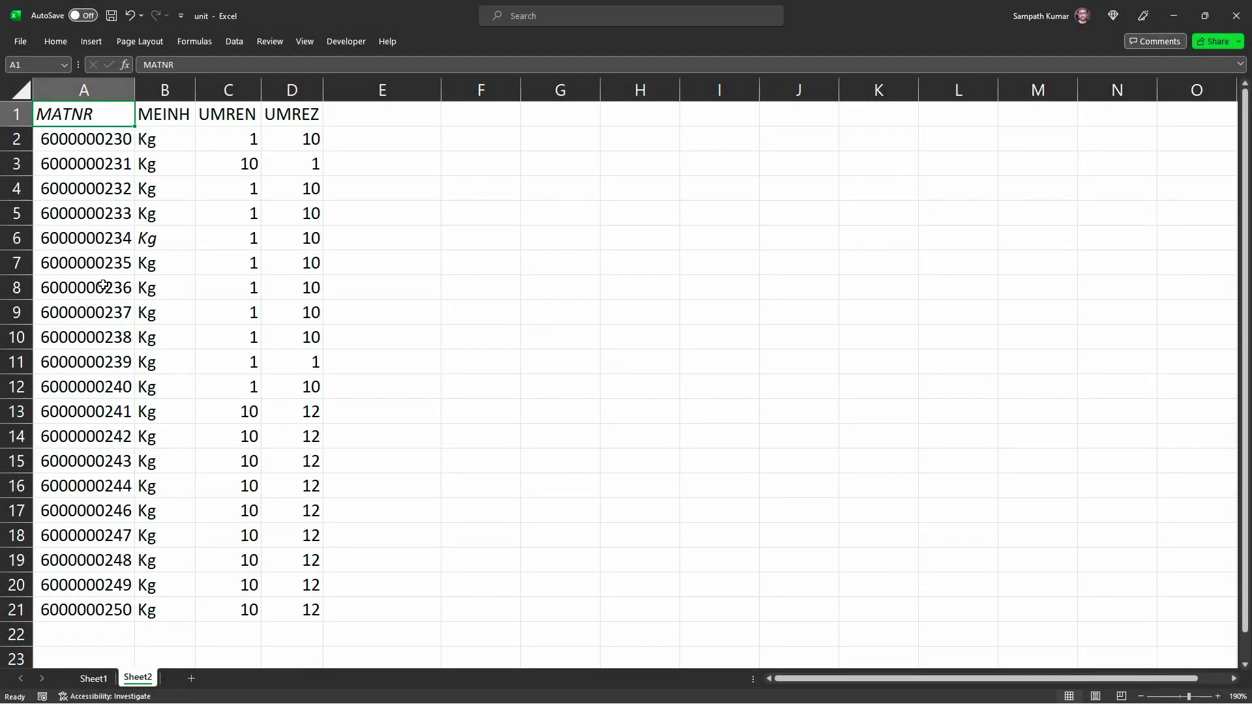
Review row 7's material number, unit Kg, and its UMREN and UMREZ values
left_click(75, 253)
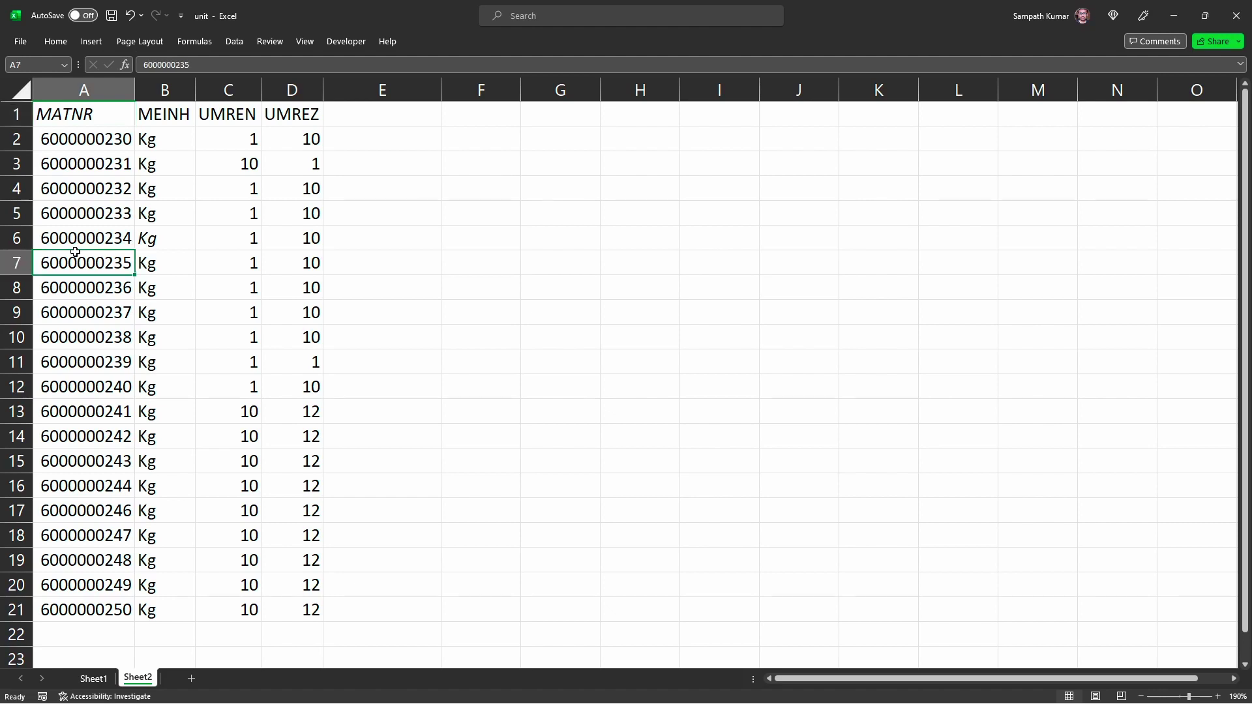
left_click(176, 263)
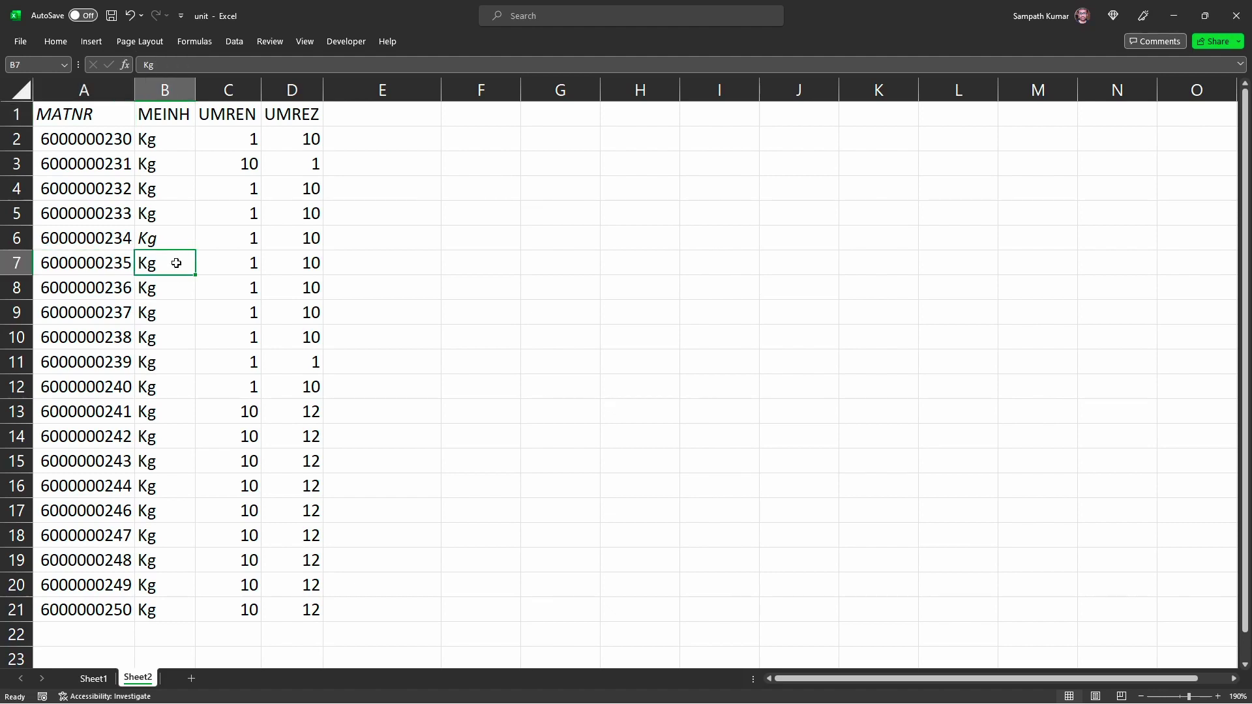
left_click(241, 261)
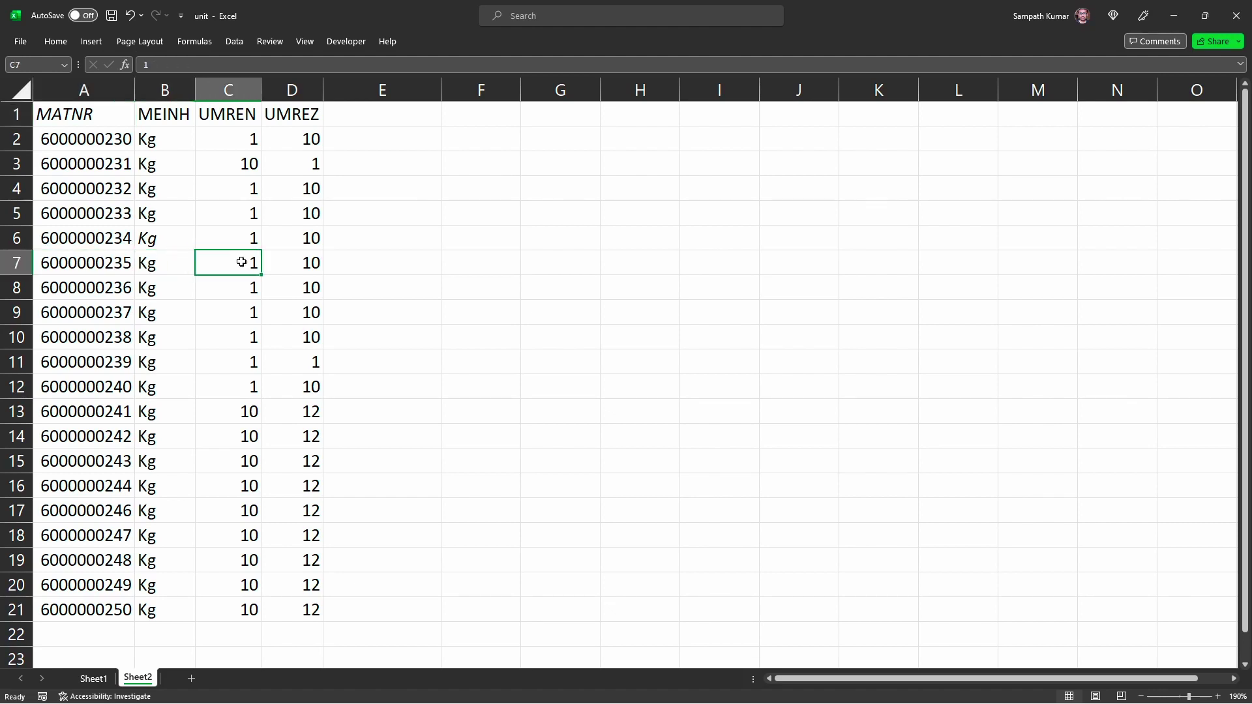
left_click(296, 263)
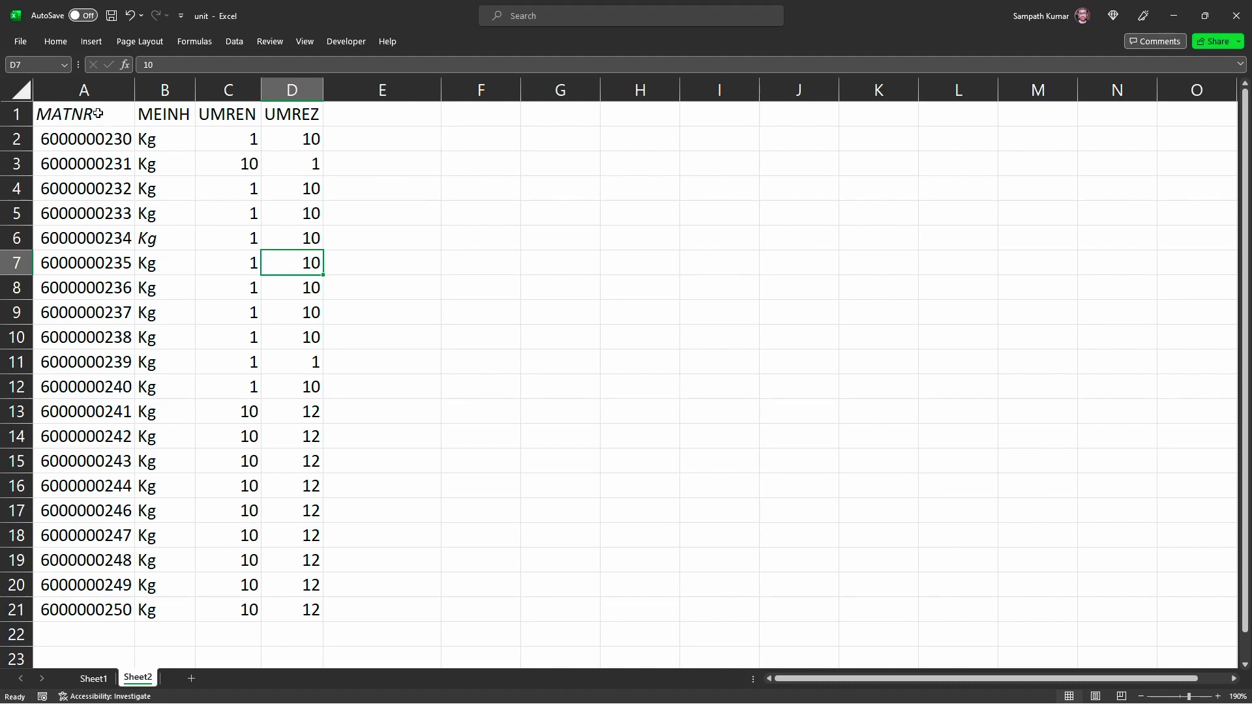
Select the table A1:D21 with its MATNR, MEINH, UMREN, UMREZ headers and copy it
left_click_drag(98, 113, 295, 536)
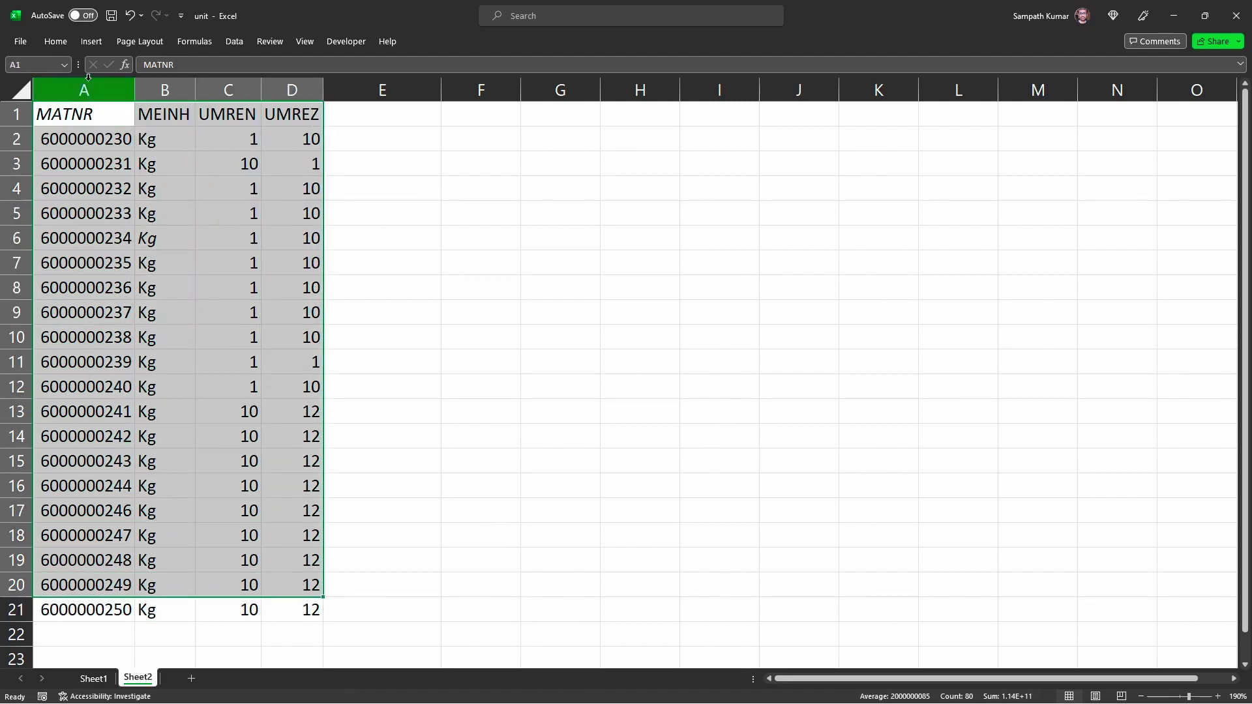
left_click(76, 120)
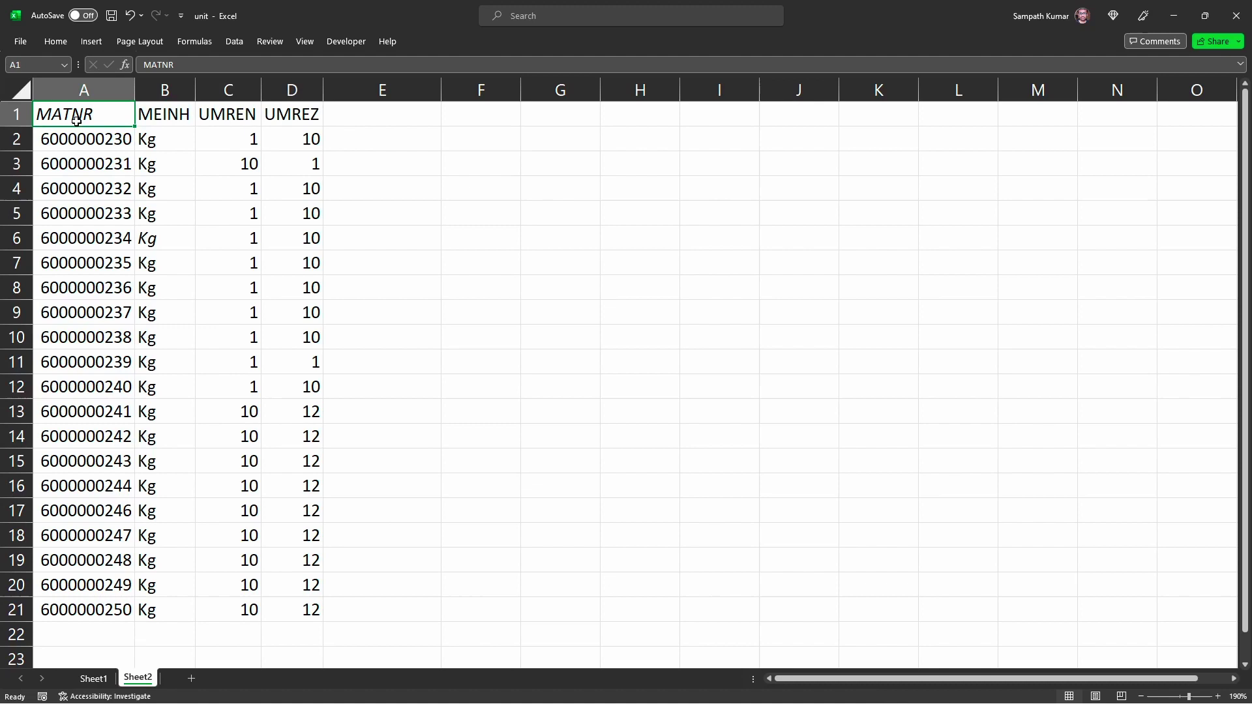
key("ctrl+shift+Down")
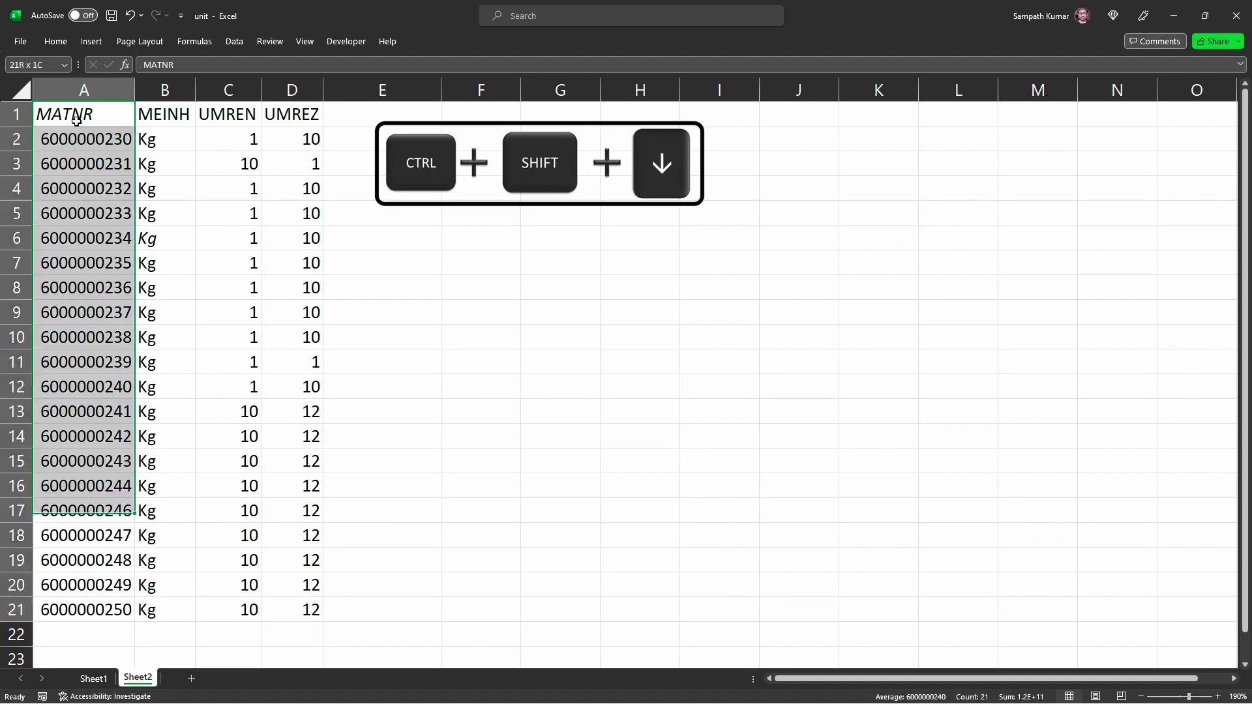
key("ctrl+shift+Right")
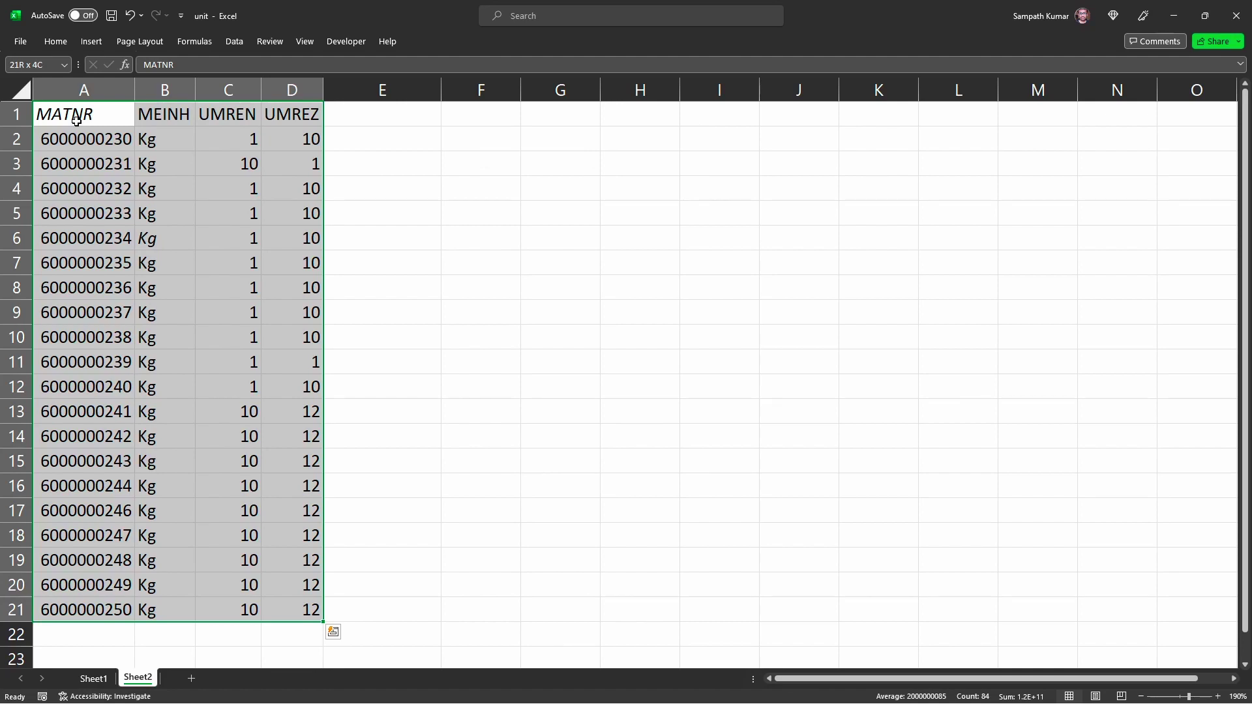
key("ctrl+c")
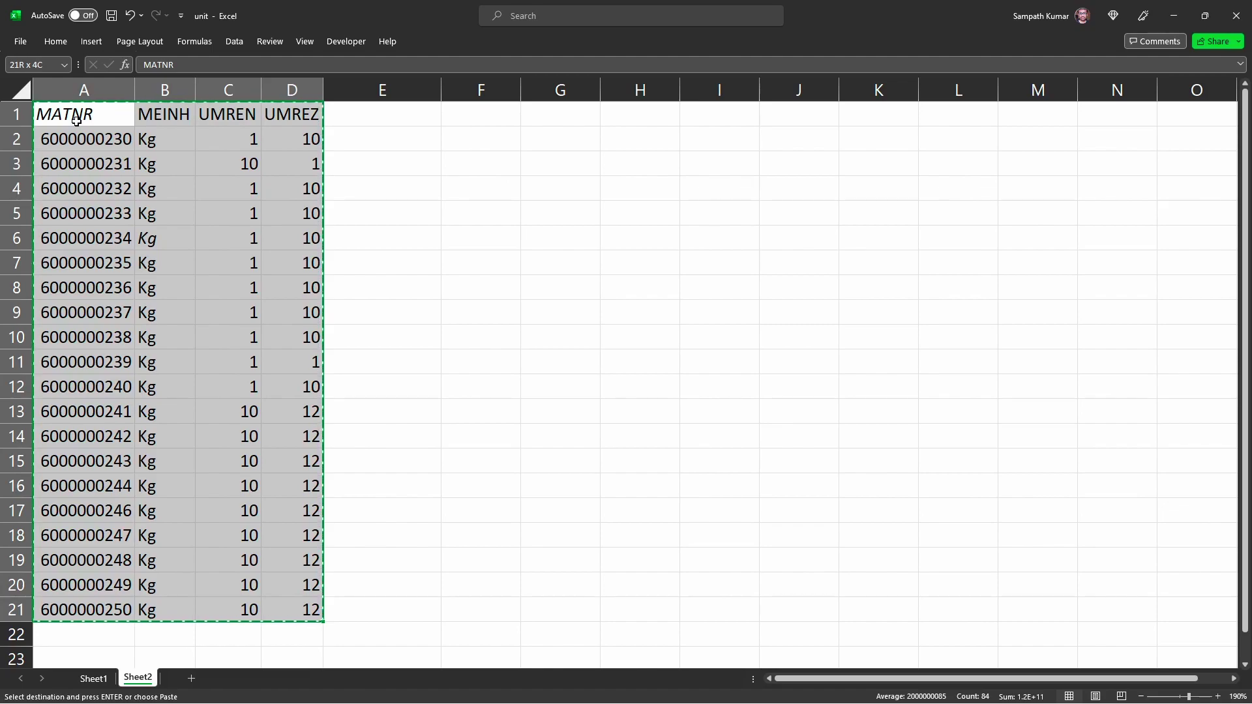
Start MM17 mass maintenance and pick the Units of Measure for Material (MARM) table
key("alt+Tab")
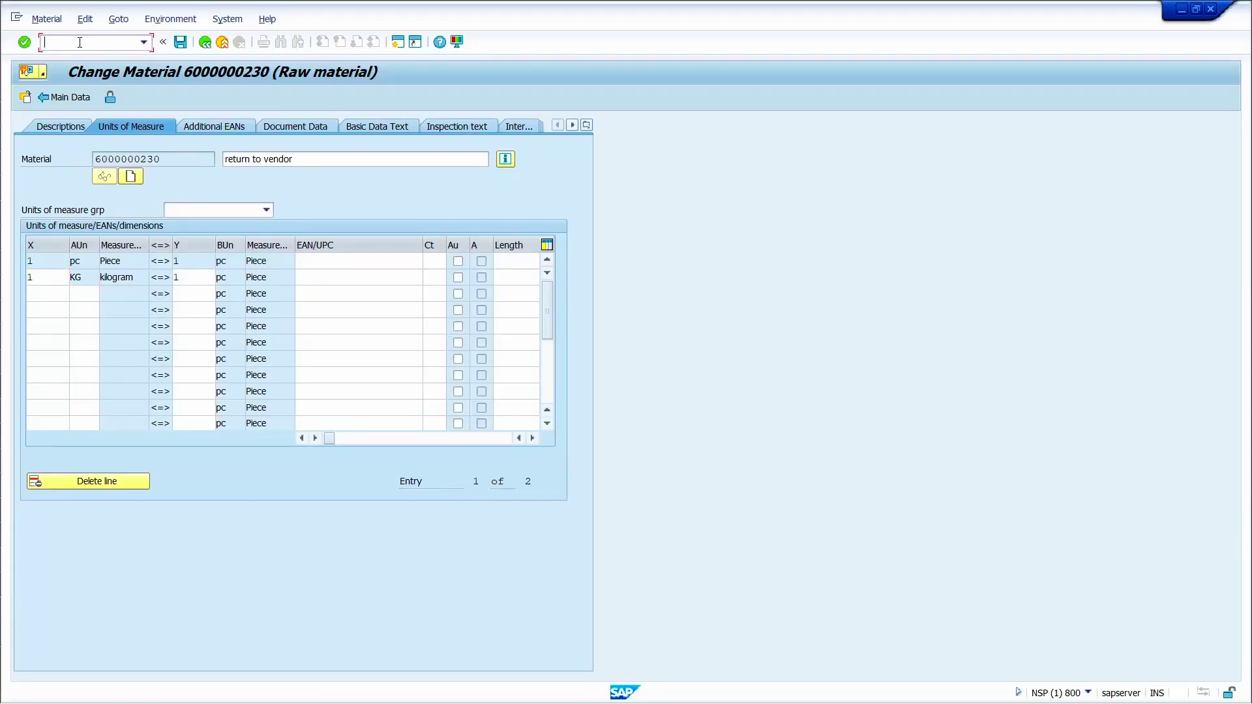
type("/NMM17")
key("Return")
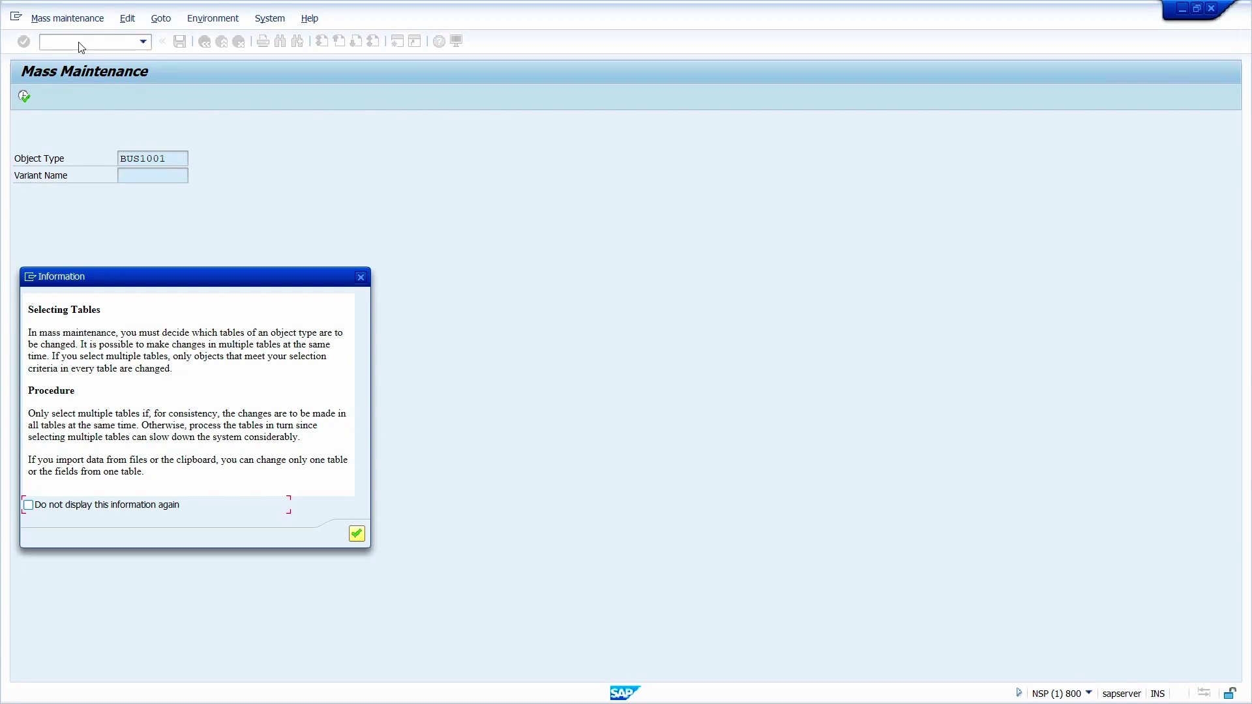
left_click(356, 534)
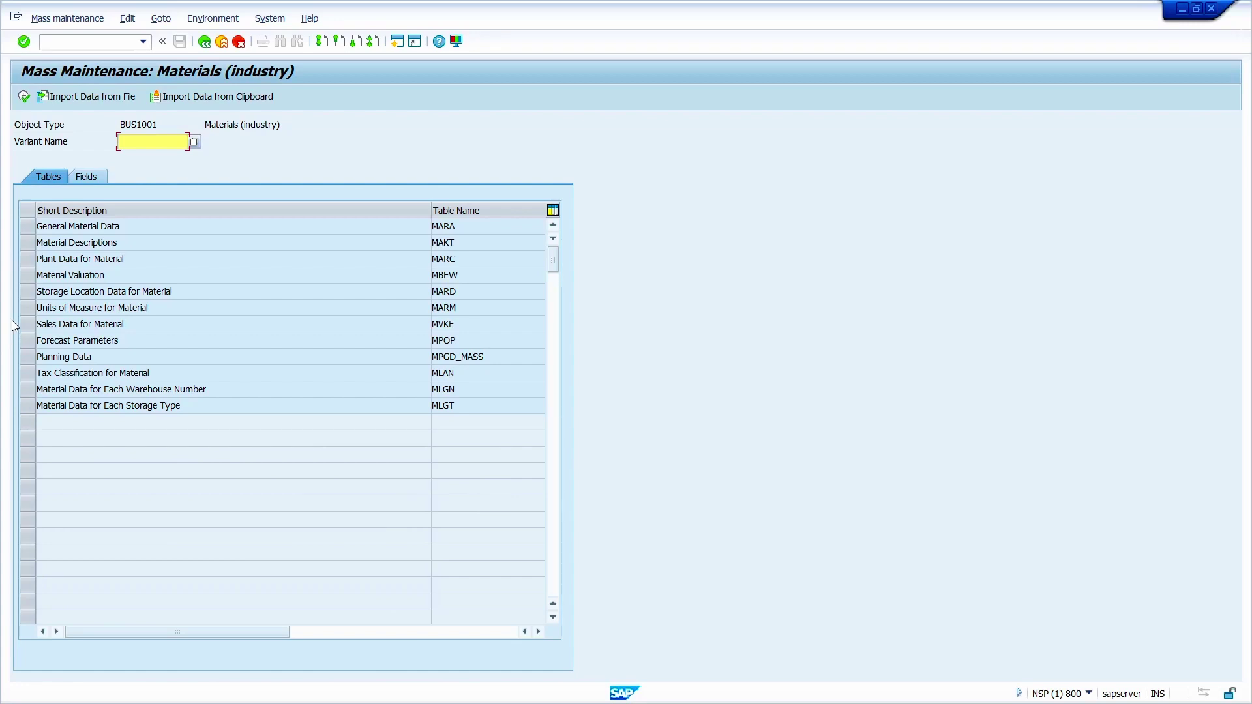
left_click(29, 309)
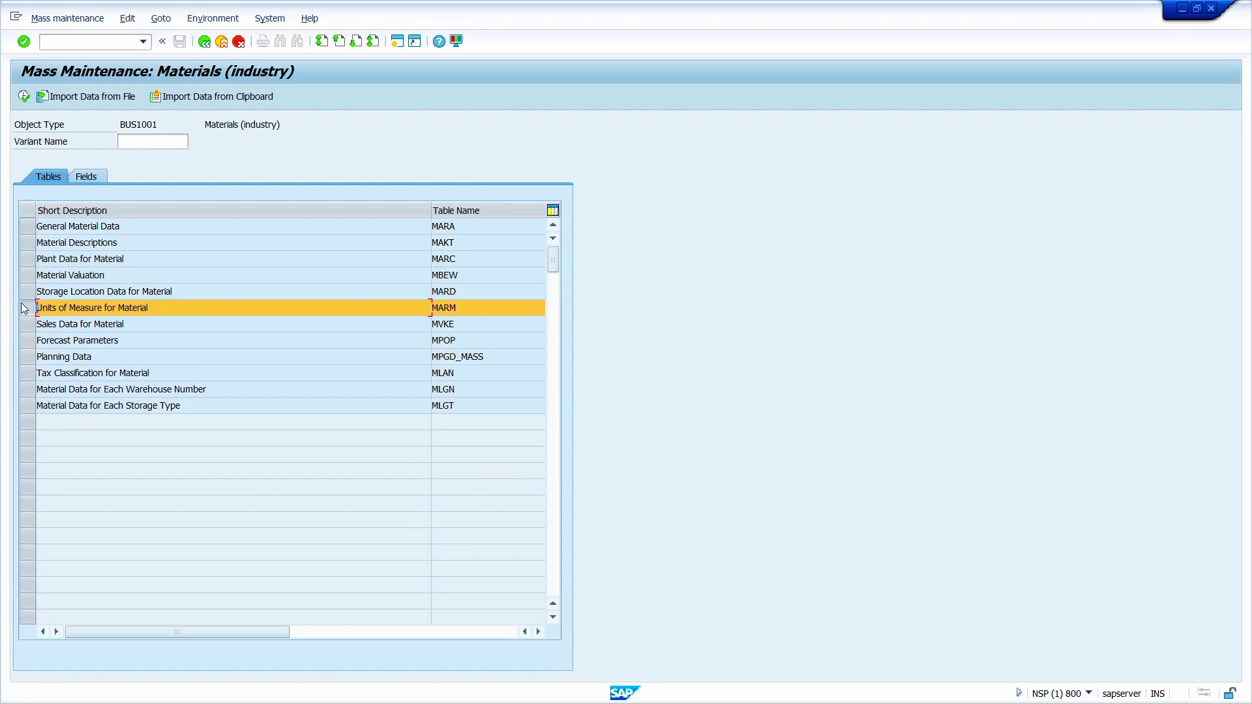
Import the clipboard as tab-delimited data with header line, accepting the mass maintenance warning
left_click(214, 98)
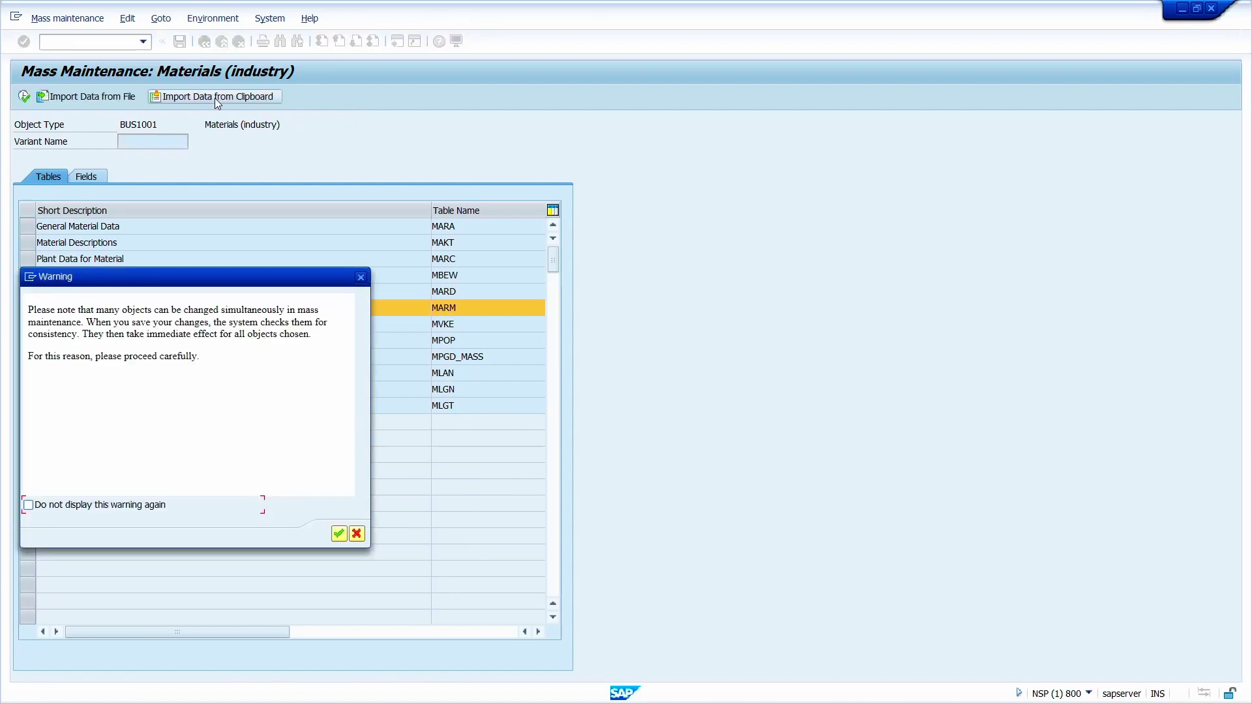
left_click(339, 534)
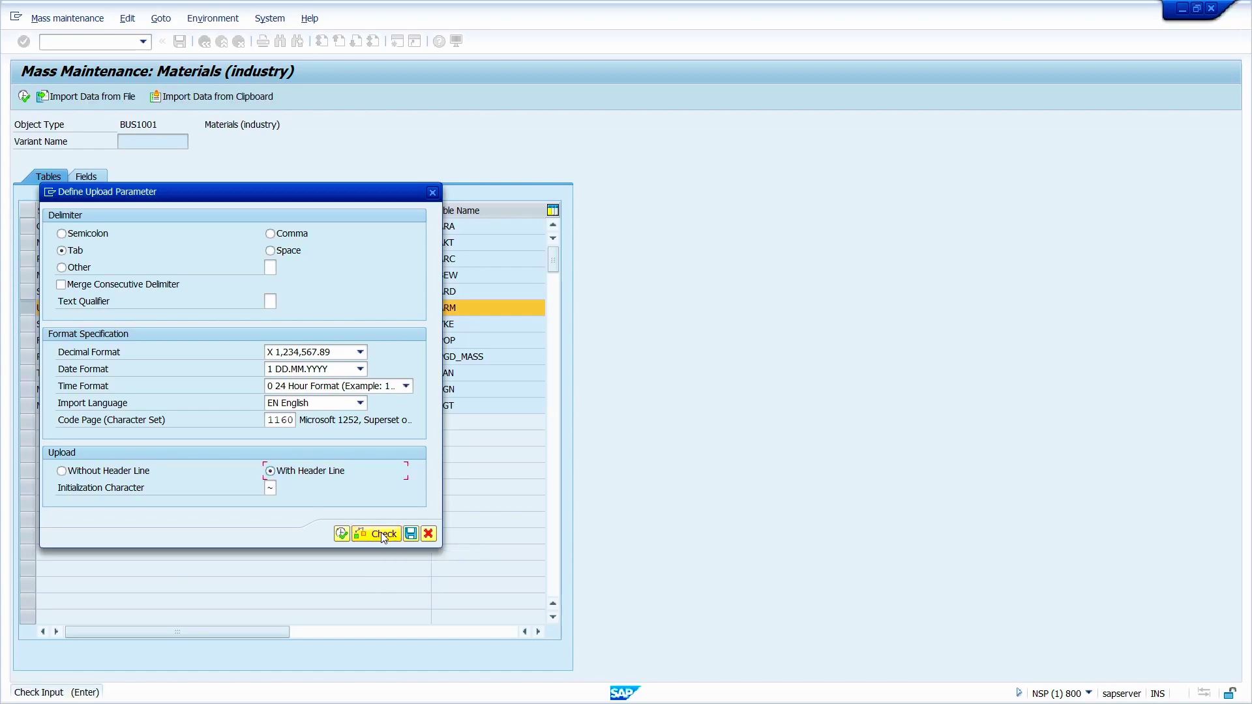
left_click(341, 535)
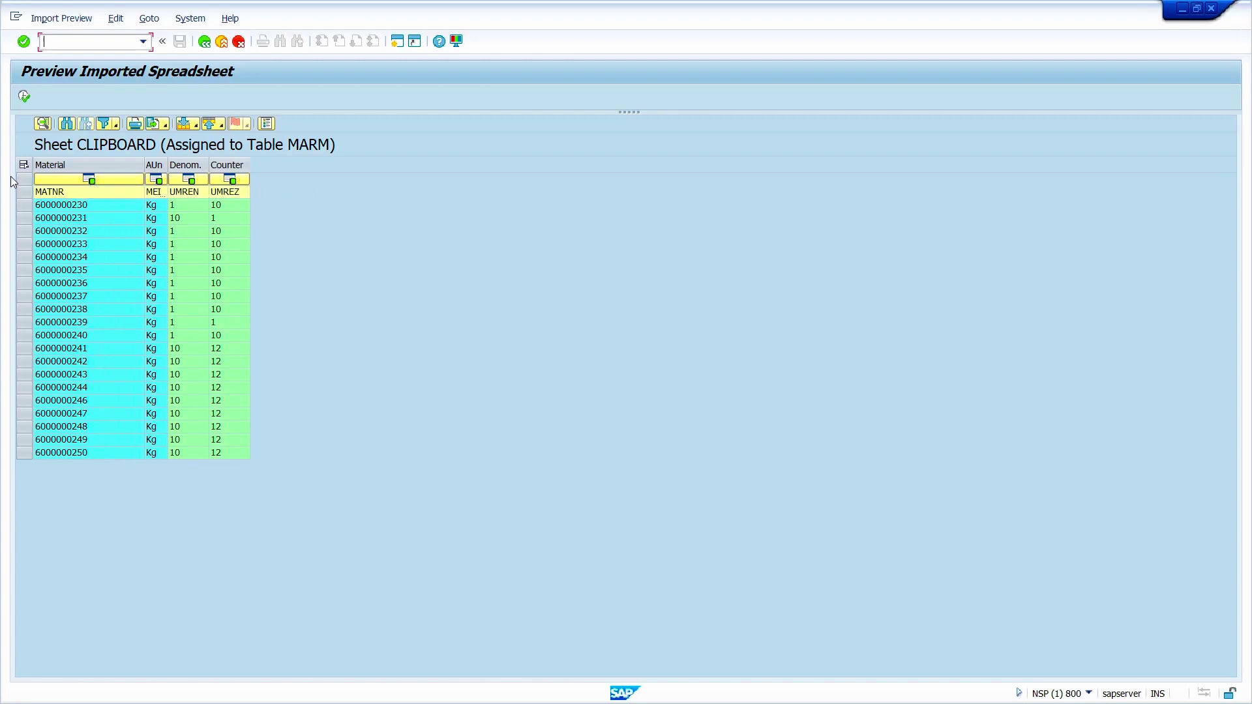
Select all 20 imported rows and continue them into the MARM change table
left_click(23, 165)
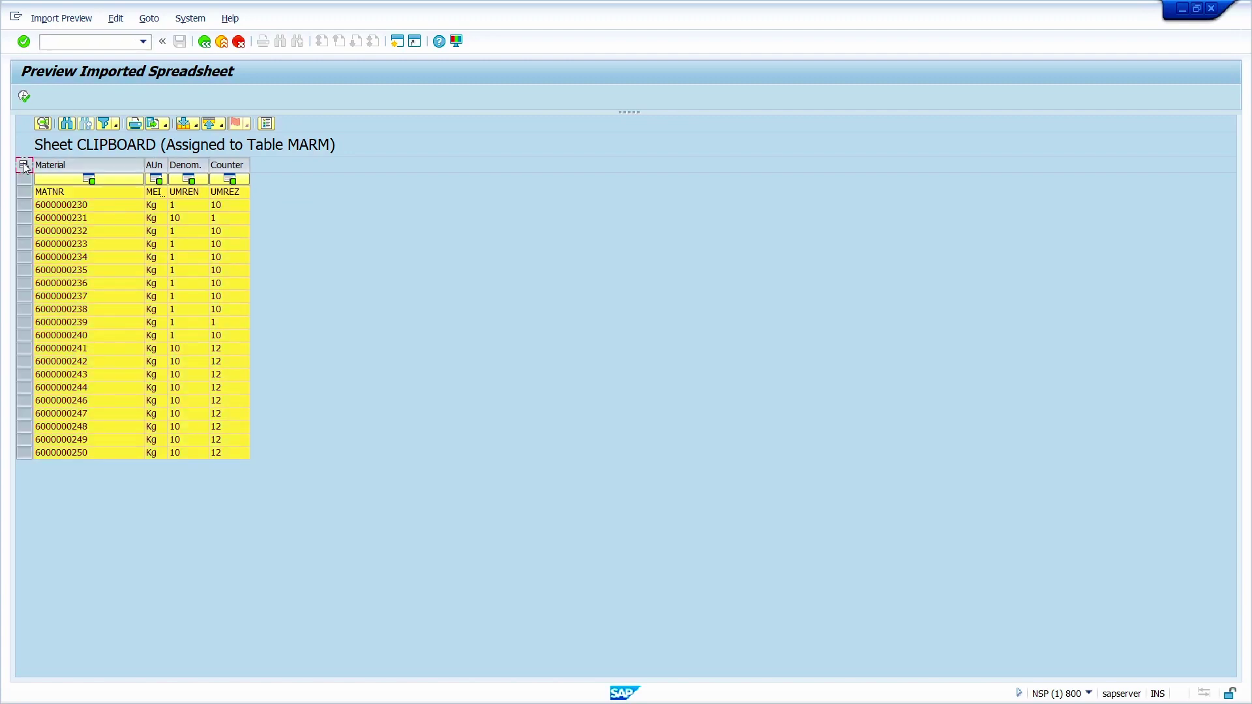
left_click(25, 97)
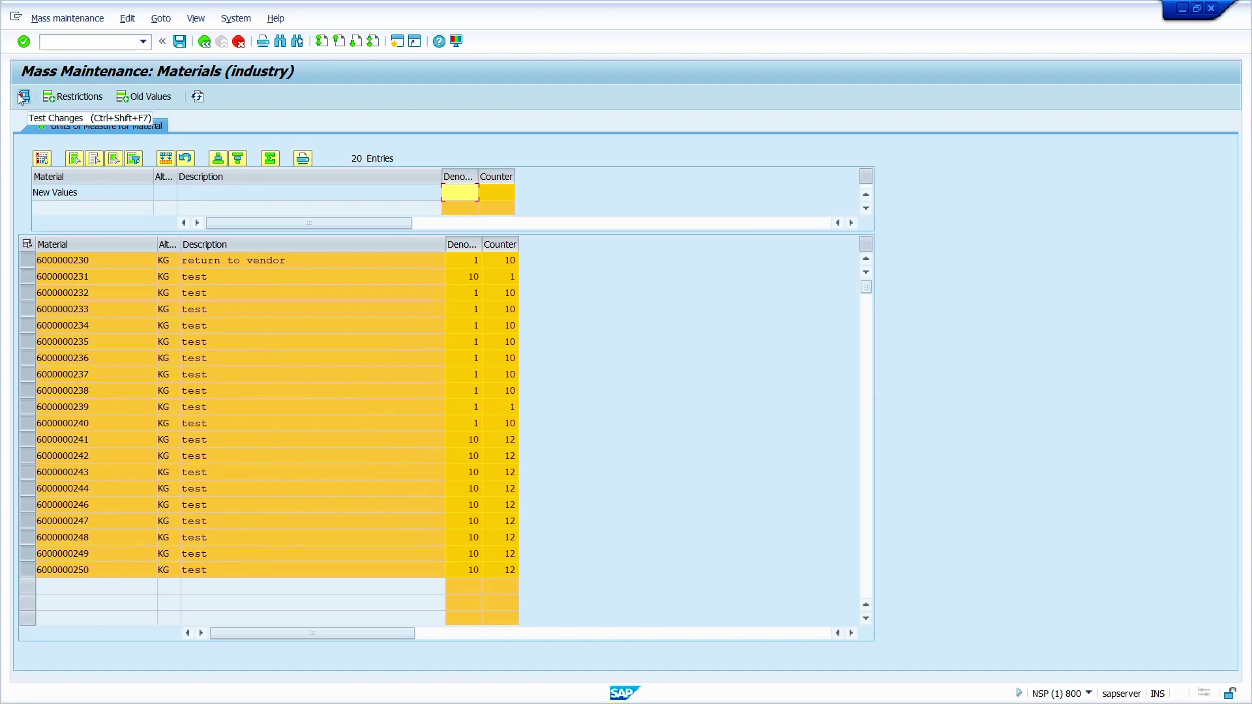
left_click(23, 96)
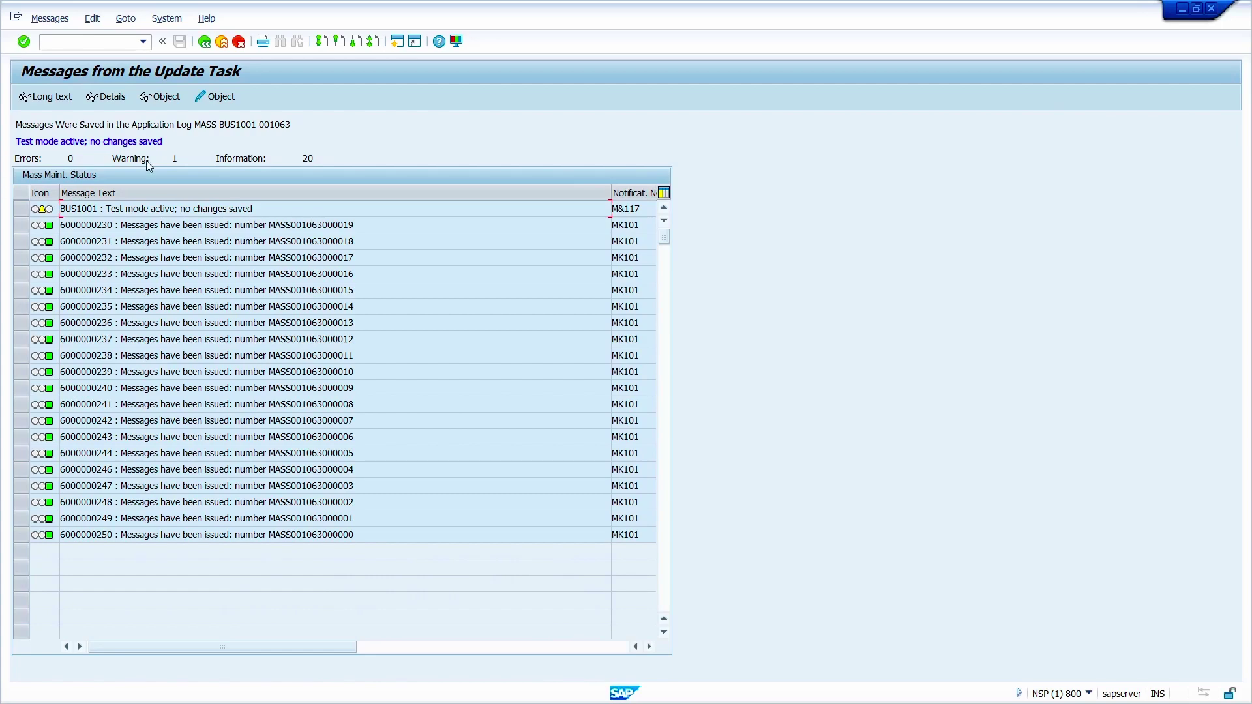
left_click(204, 42)
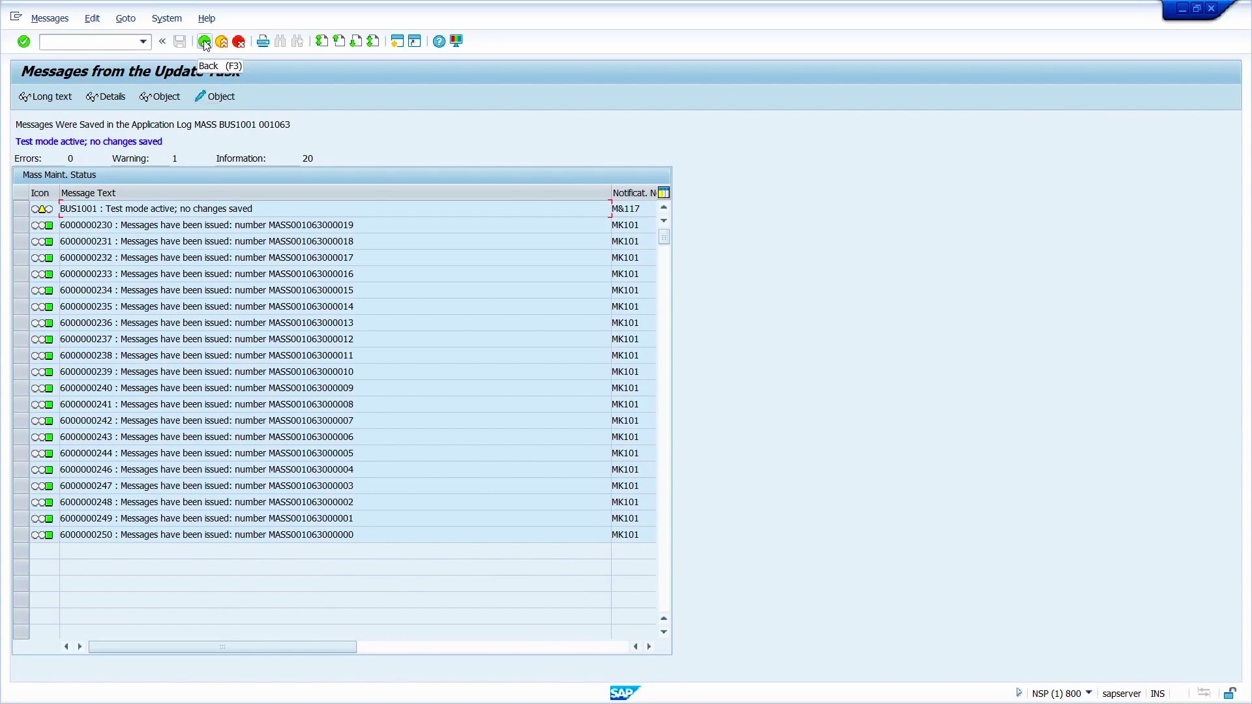
left_click(339, 535)
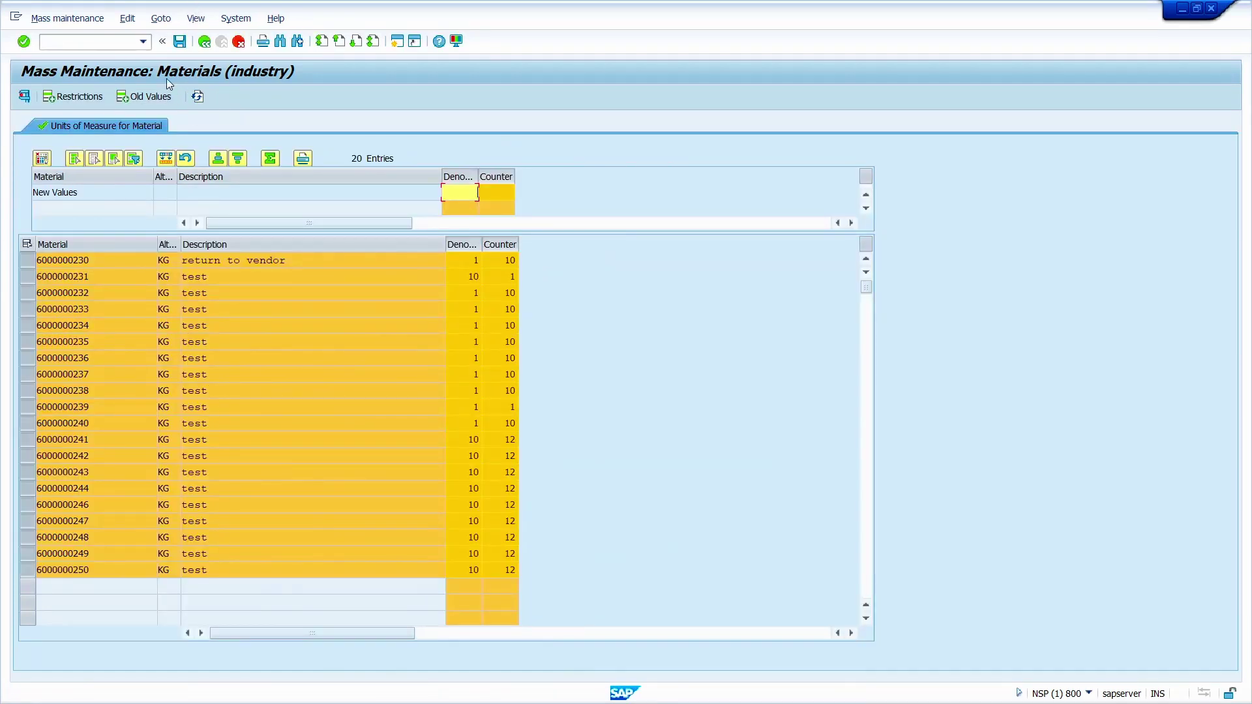
left_click(180, 42)
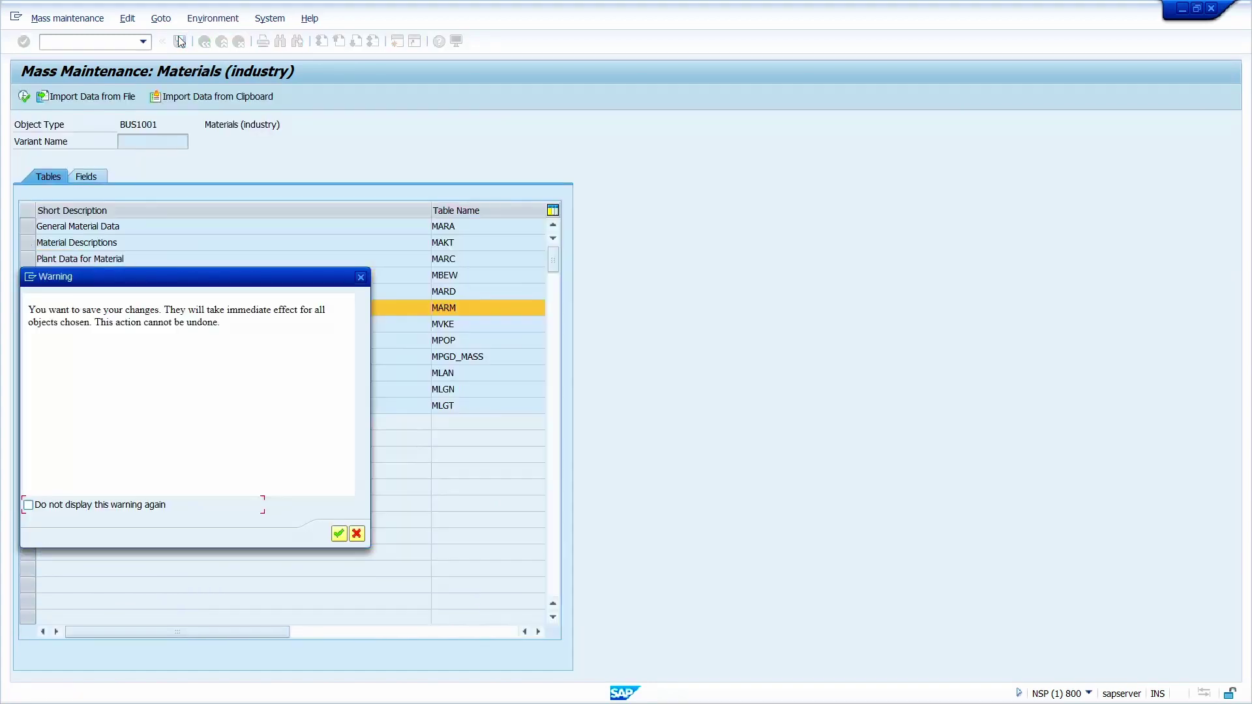
left_click(338, 534)
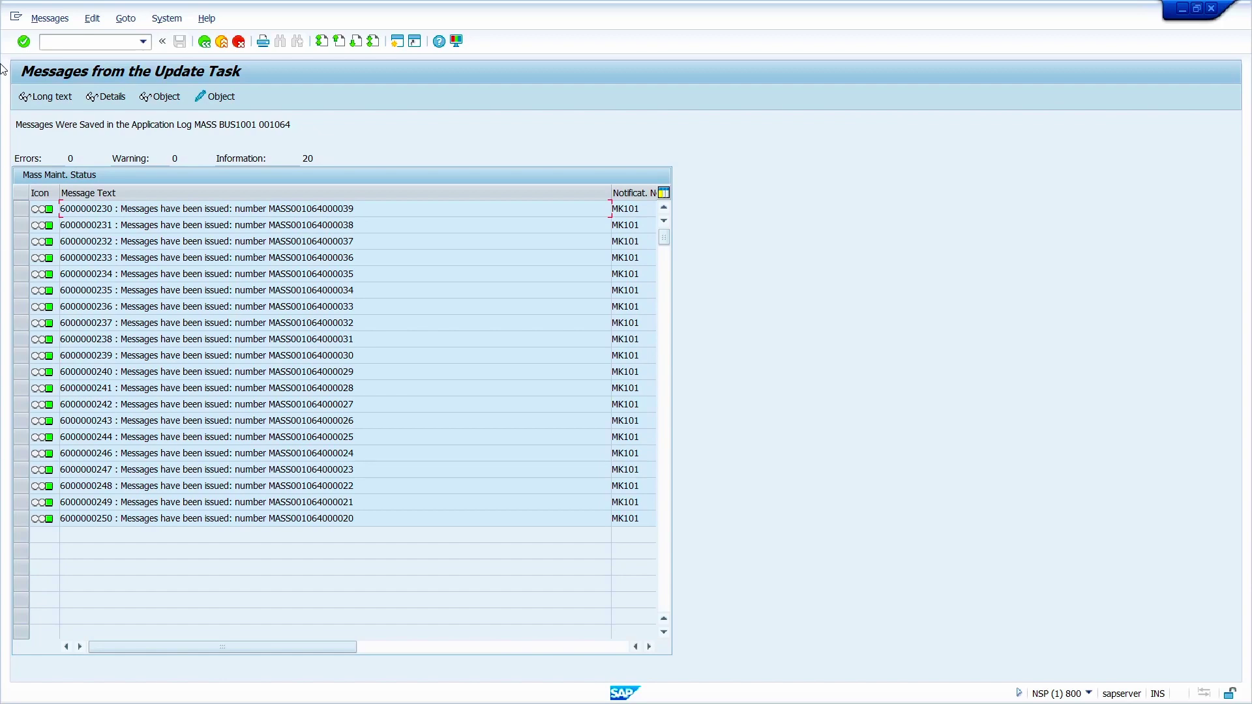
left_click(103, 45)
type("MM")
key("BackSpace")
key("BackSpace")
type("/MM02")
key("Return")
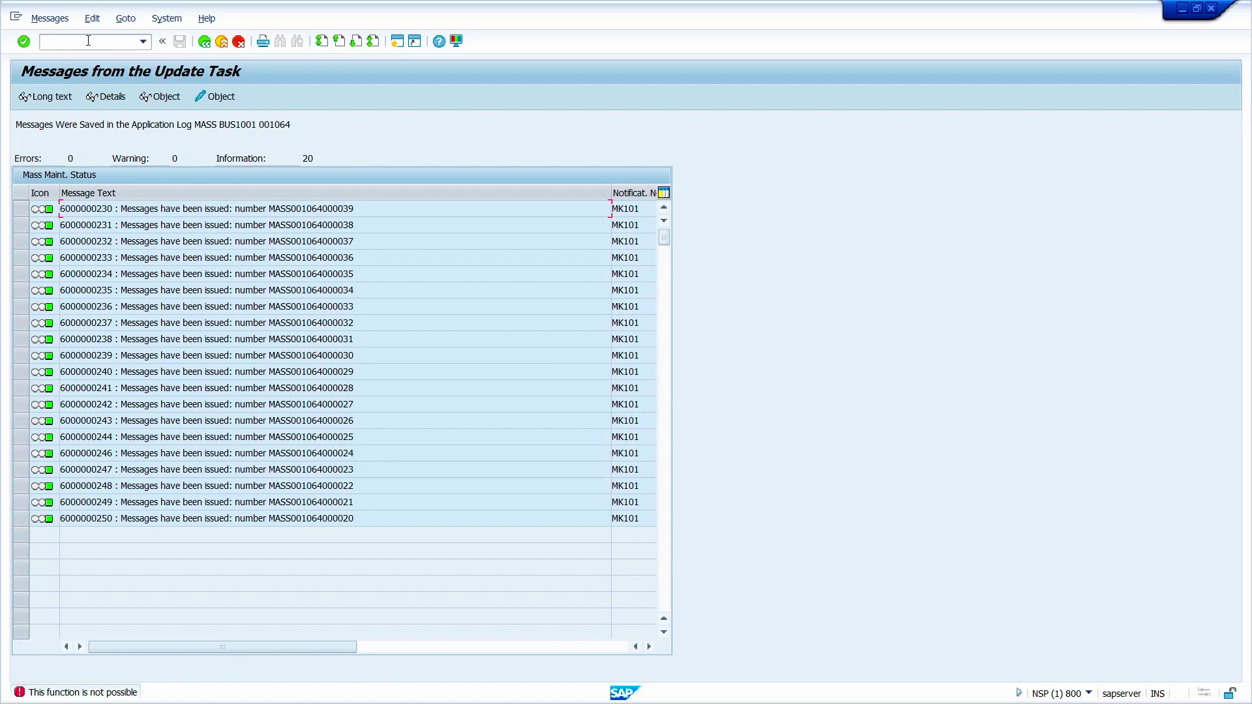
left_click(91, 39)
type("/NMM02")
key("Return")
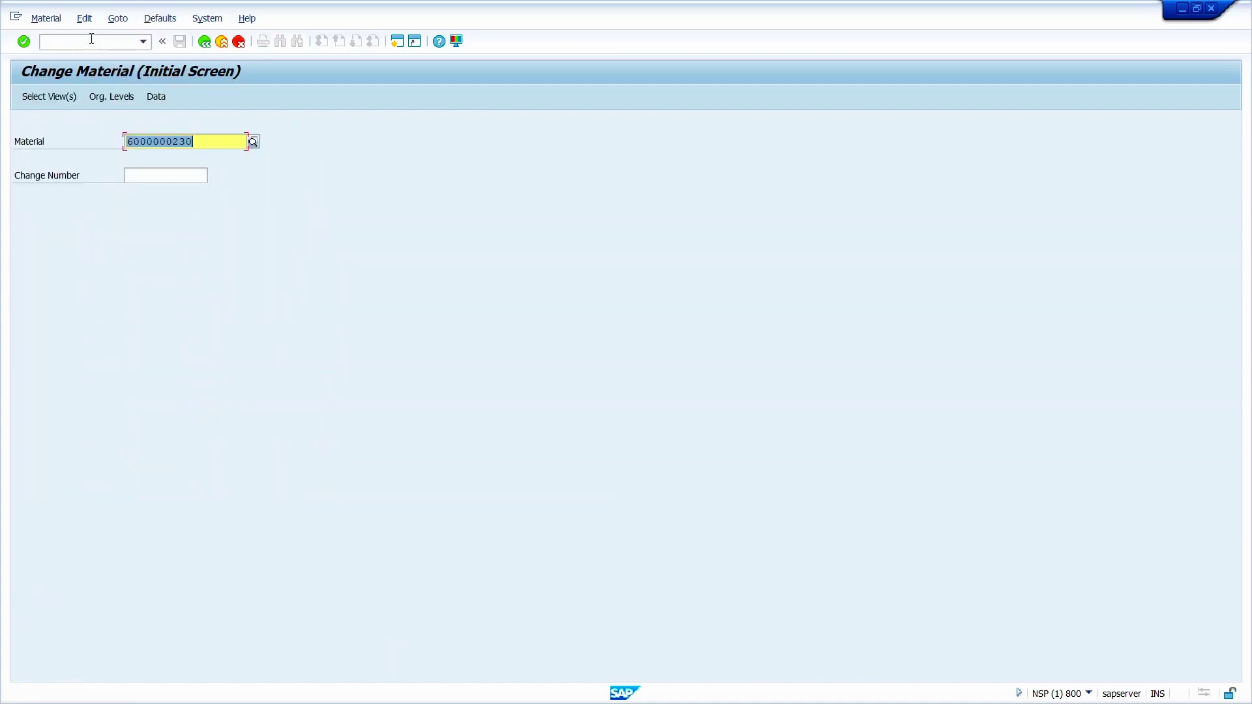
key("Return")
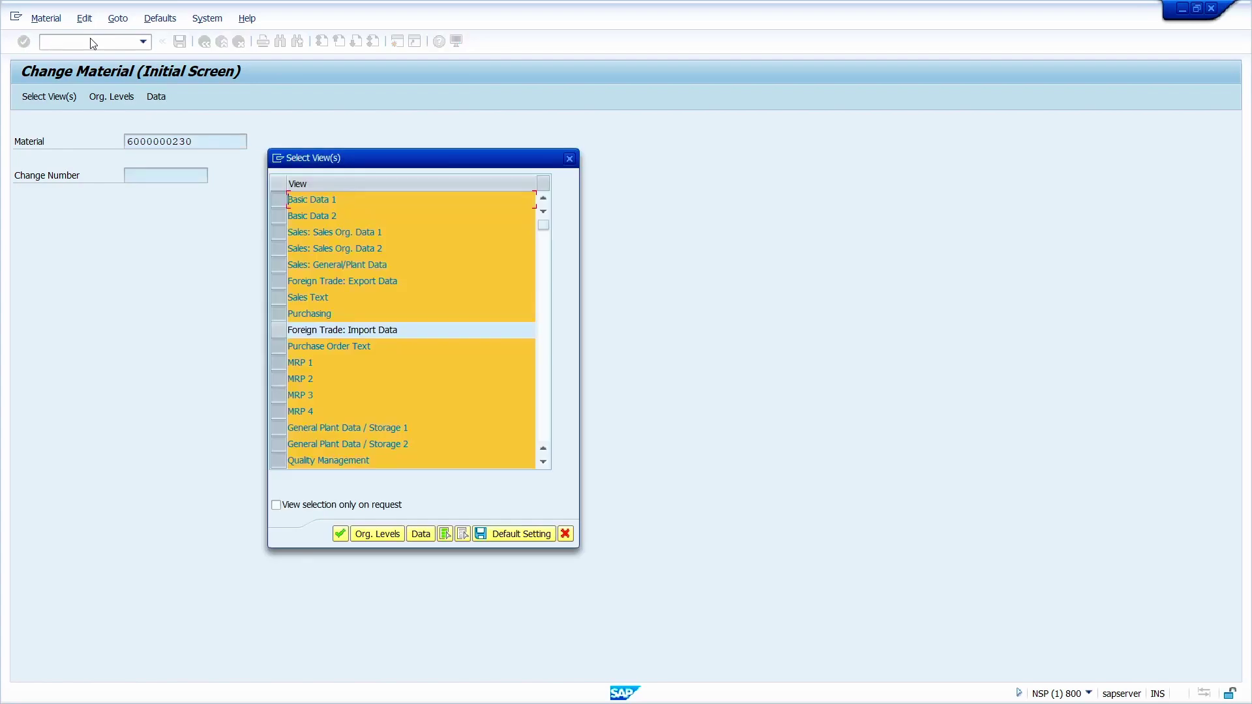
key("Return")
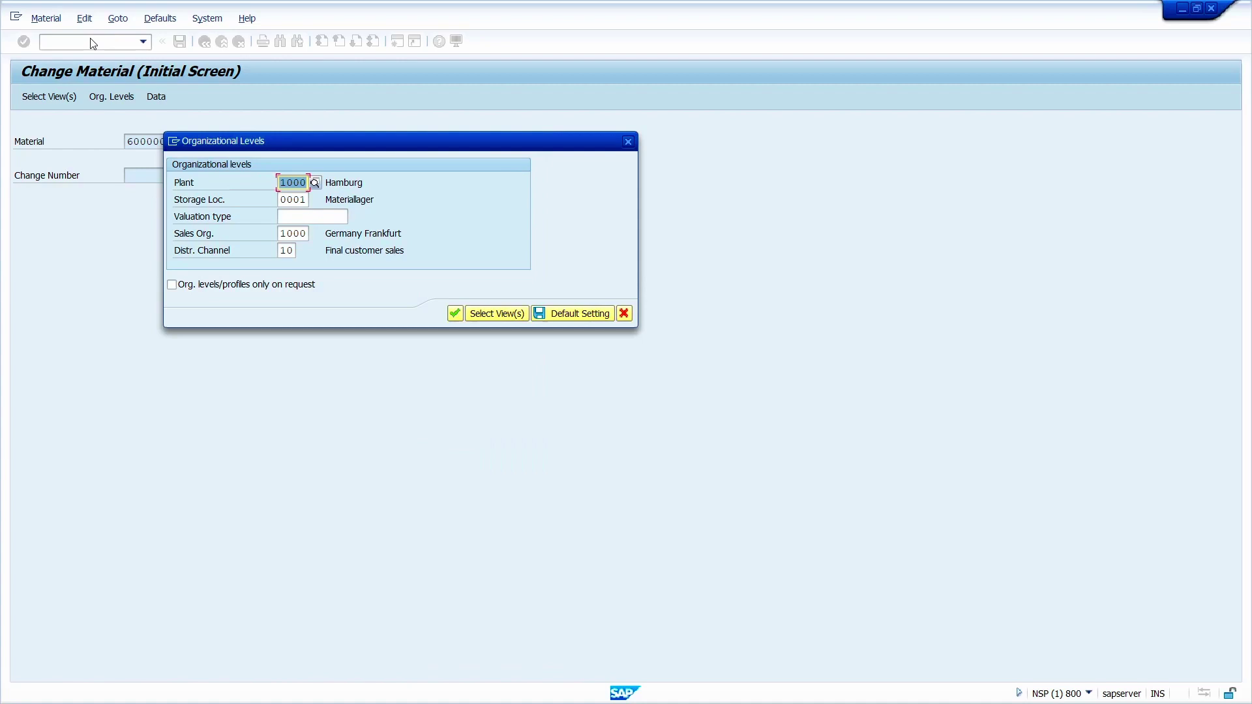
key("Return")
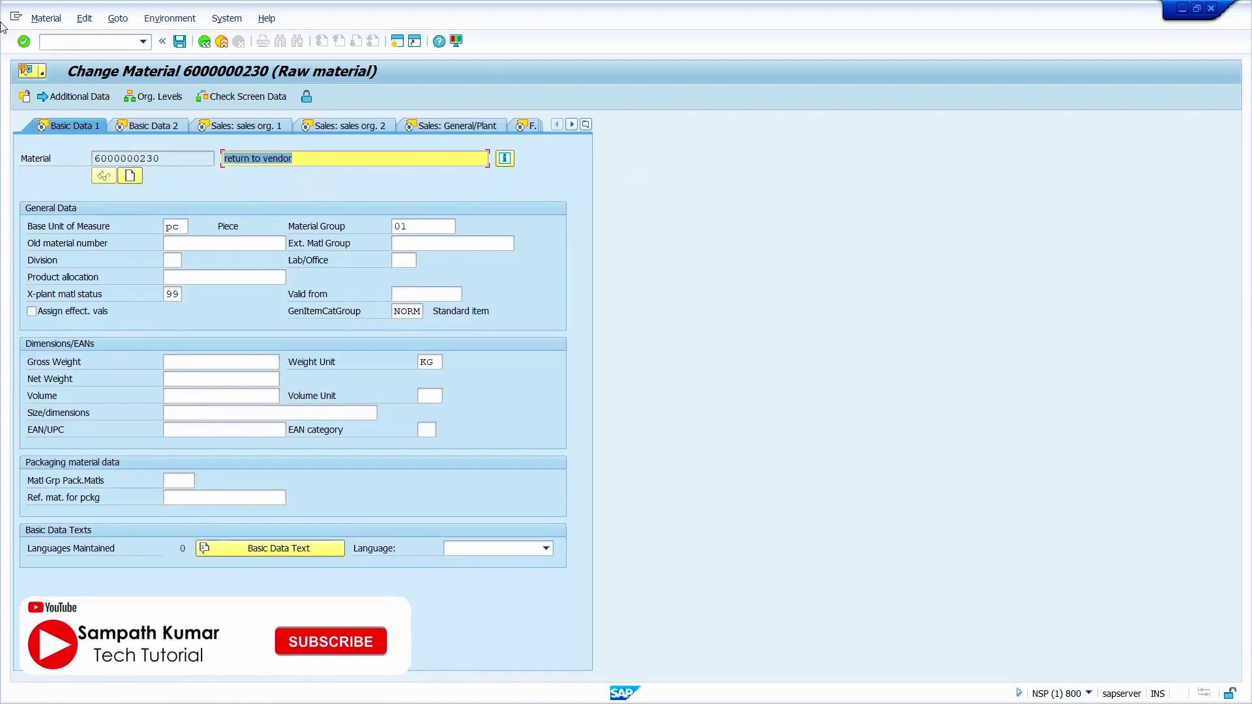
left_click(80, 98)
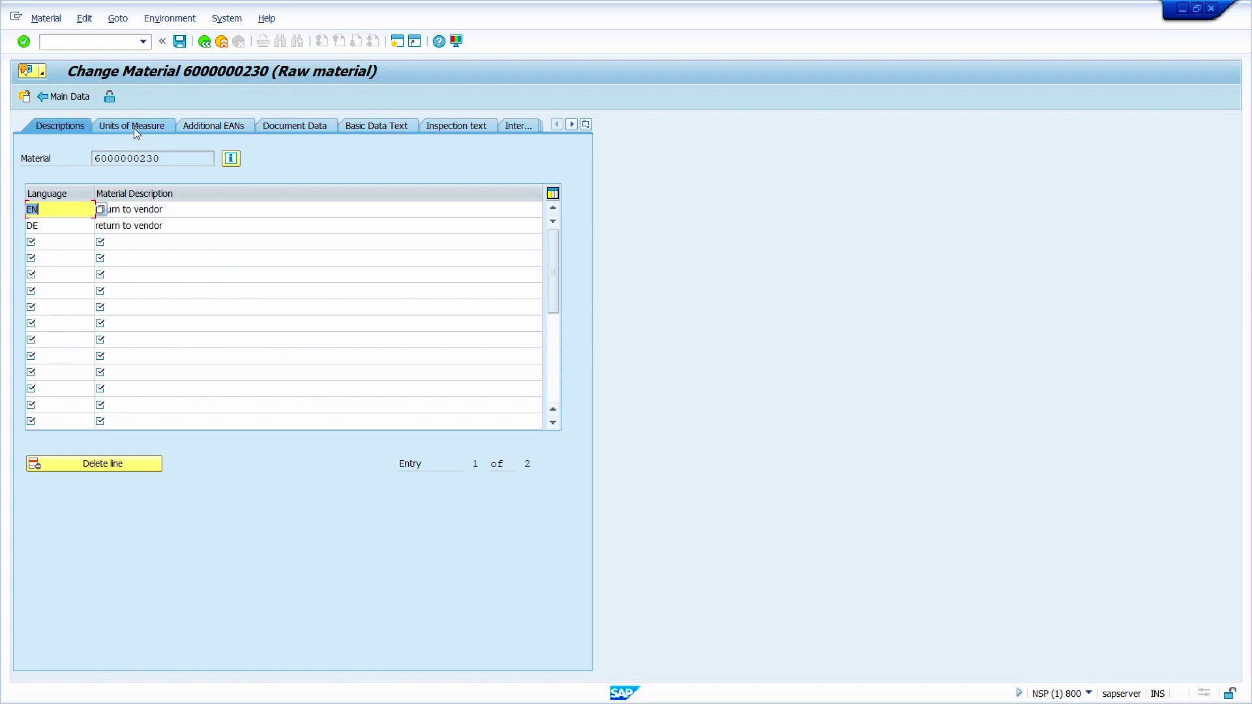
left_click(134, 128)
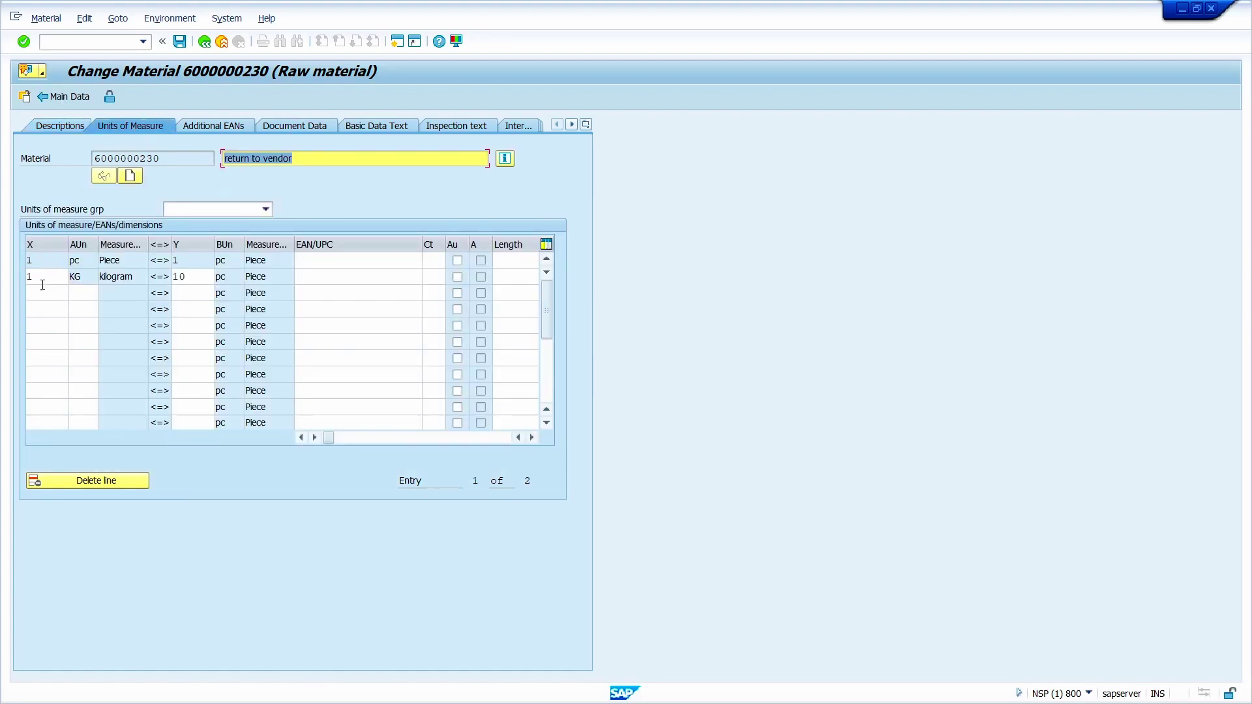
left_click(74, 41)
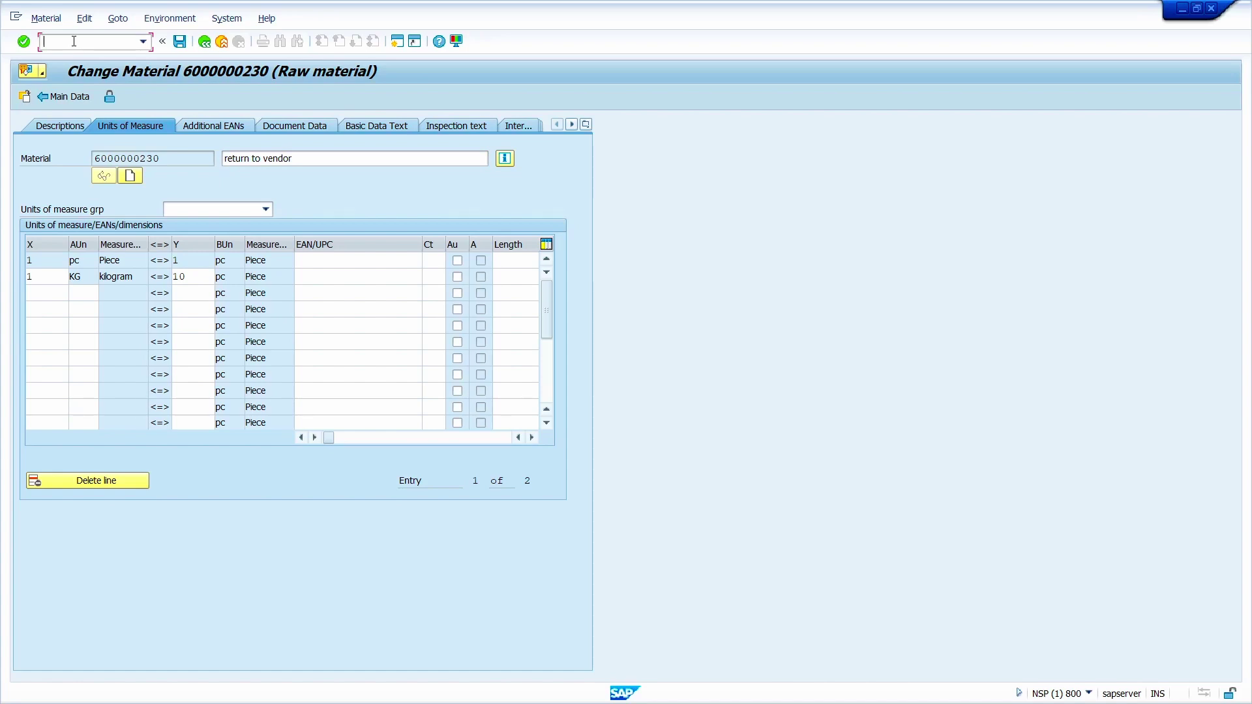
type("/NSE16N")
Load table MARM's selection fields in SE16N General Table Display
key("Return")
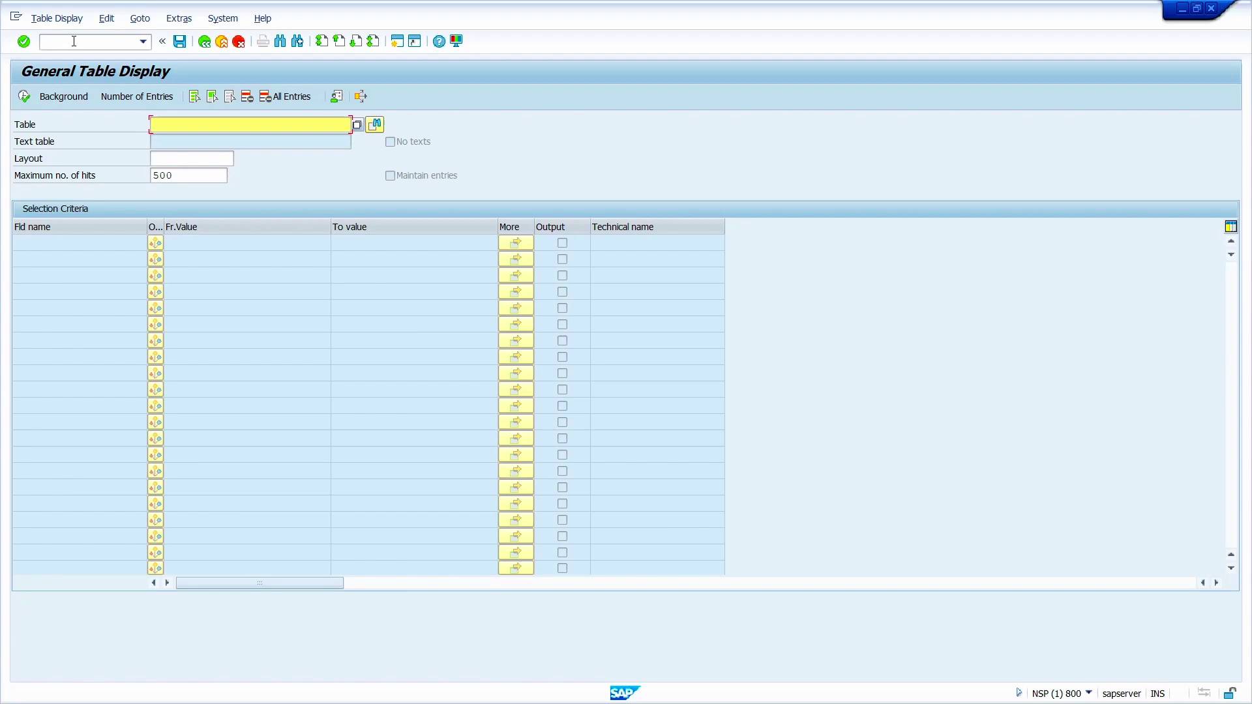
type("MARM")
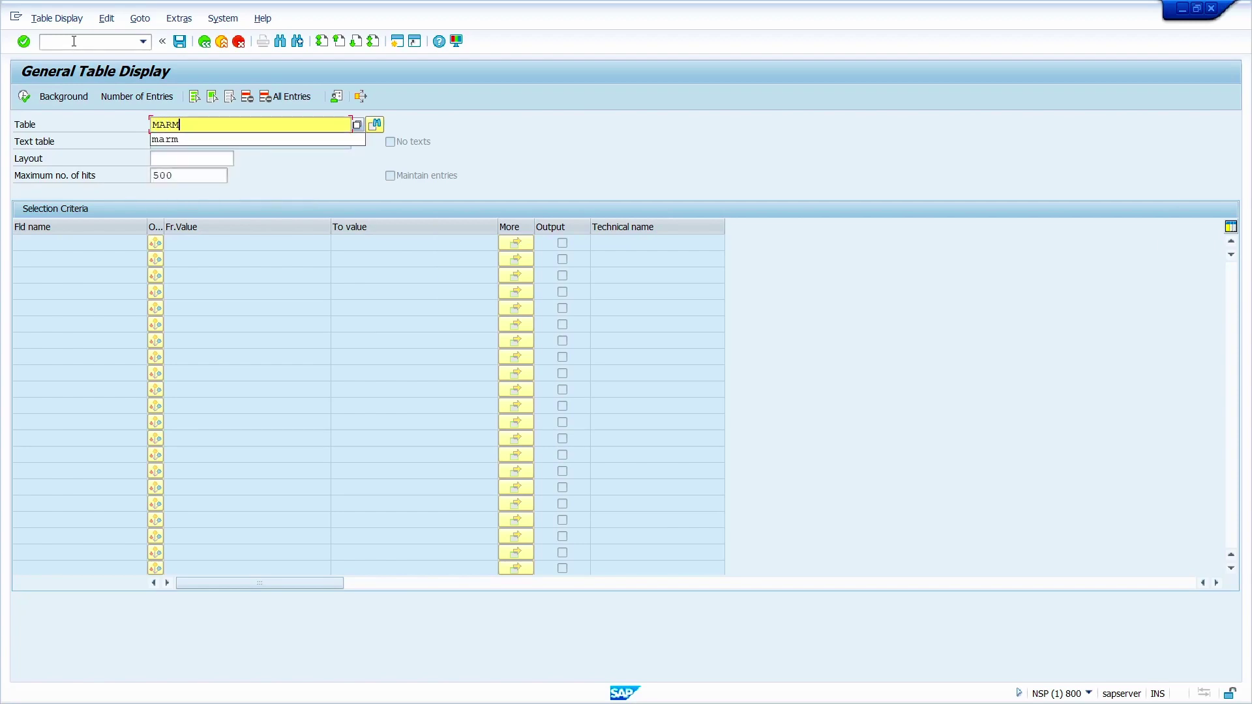
key("Return")
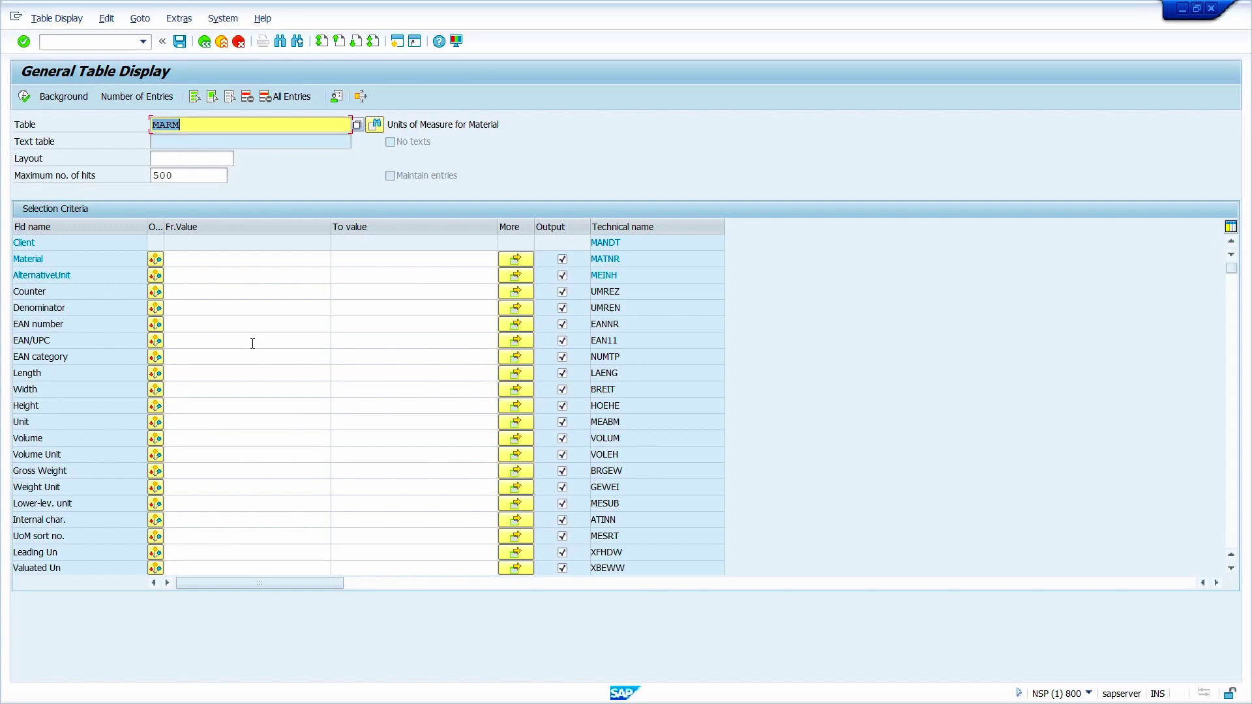
left_click(242, 260)
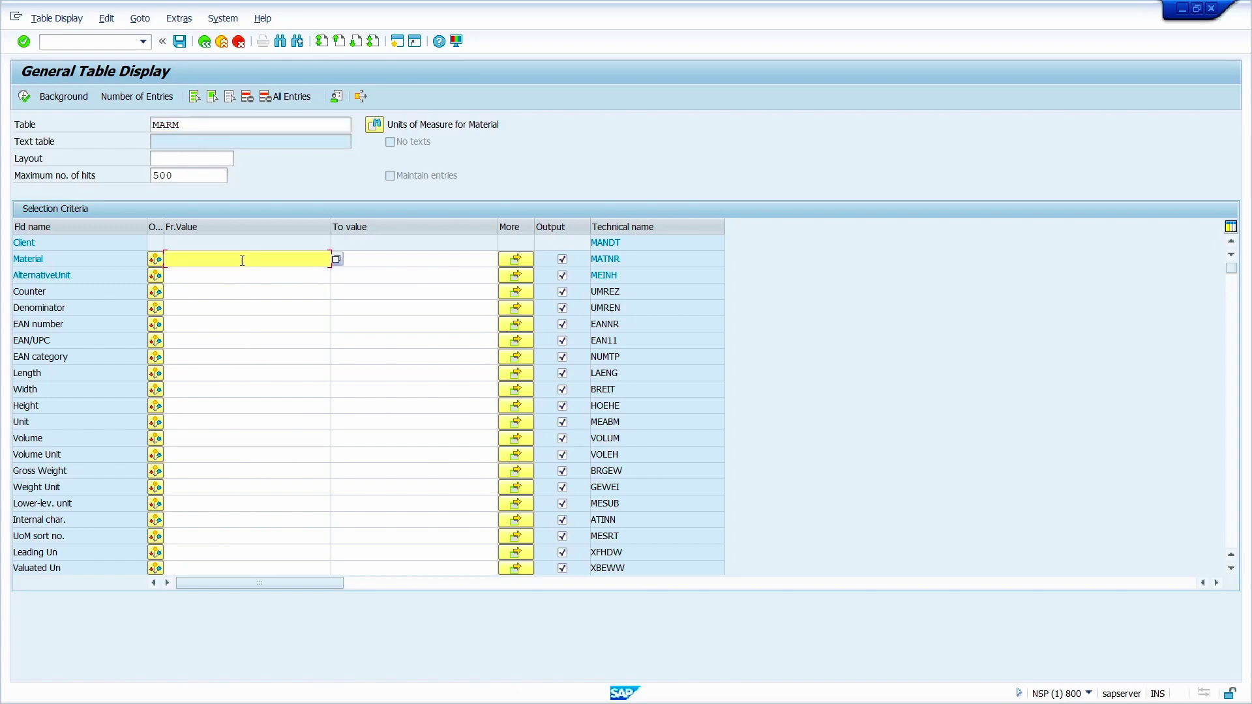
Copy the material numbers A2:A21 from the Excel sheet
key("alt+Tab")
key("ctrl+shift+Down")
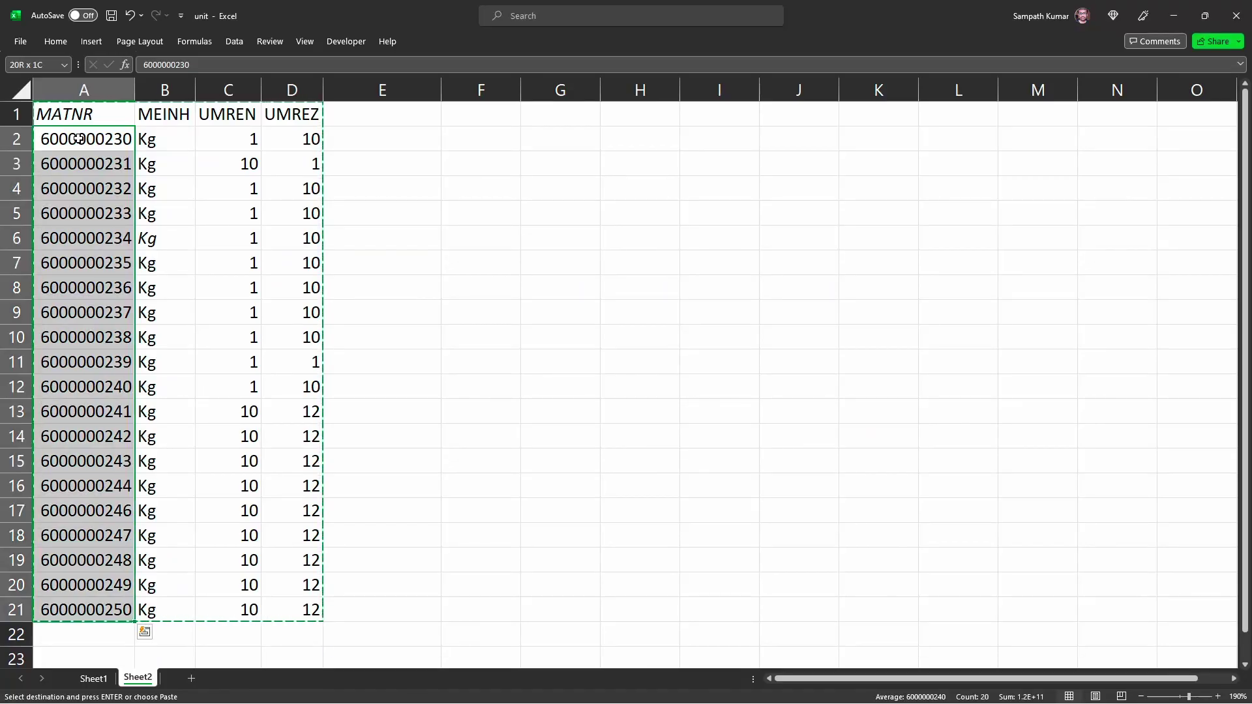
key("ctrl+c")
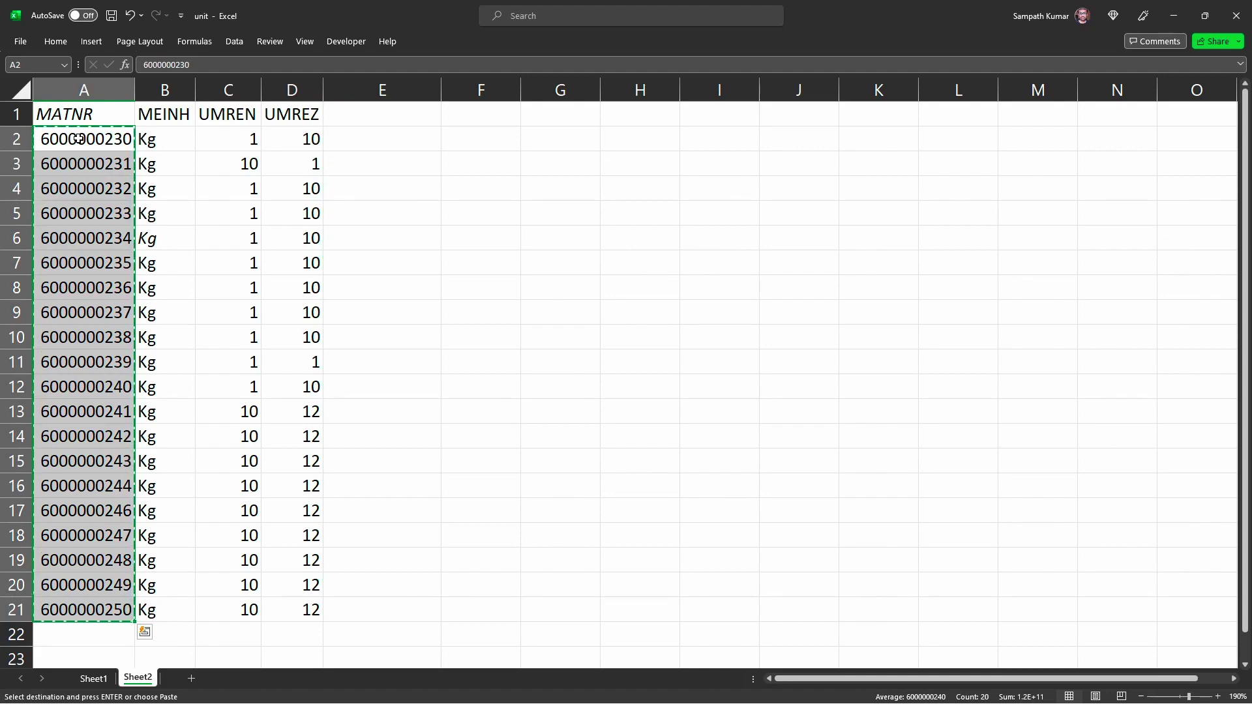
Upload the 20 copied material numbers as Material multiple-selection values and apply them
key("alt+Tab")
left_click(515, 260)
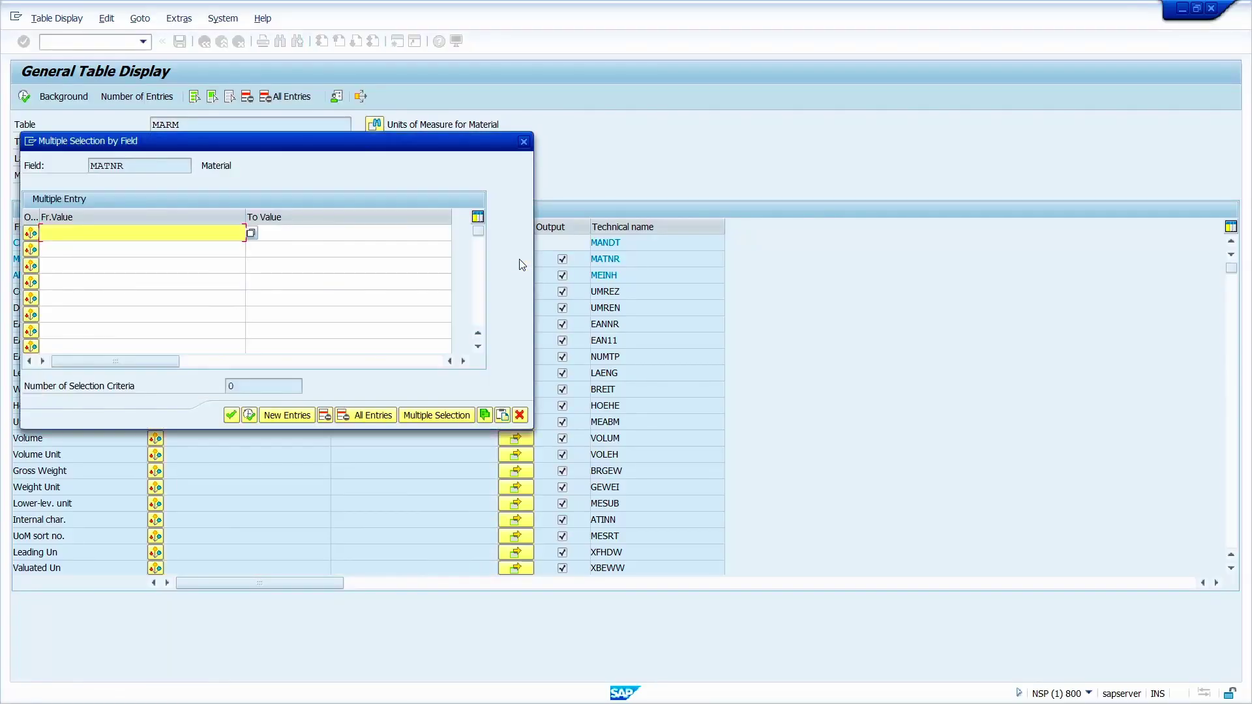
left_click(503, 416)
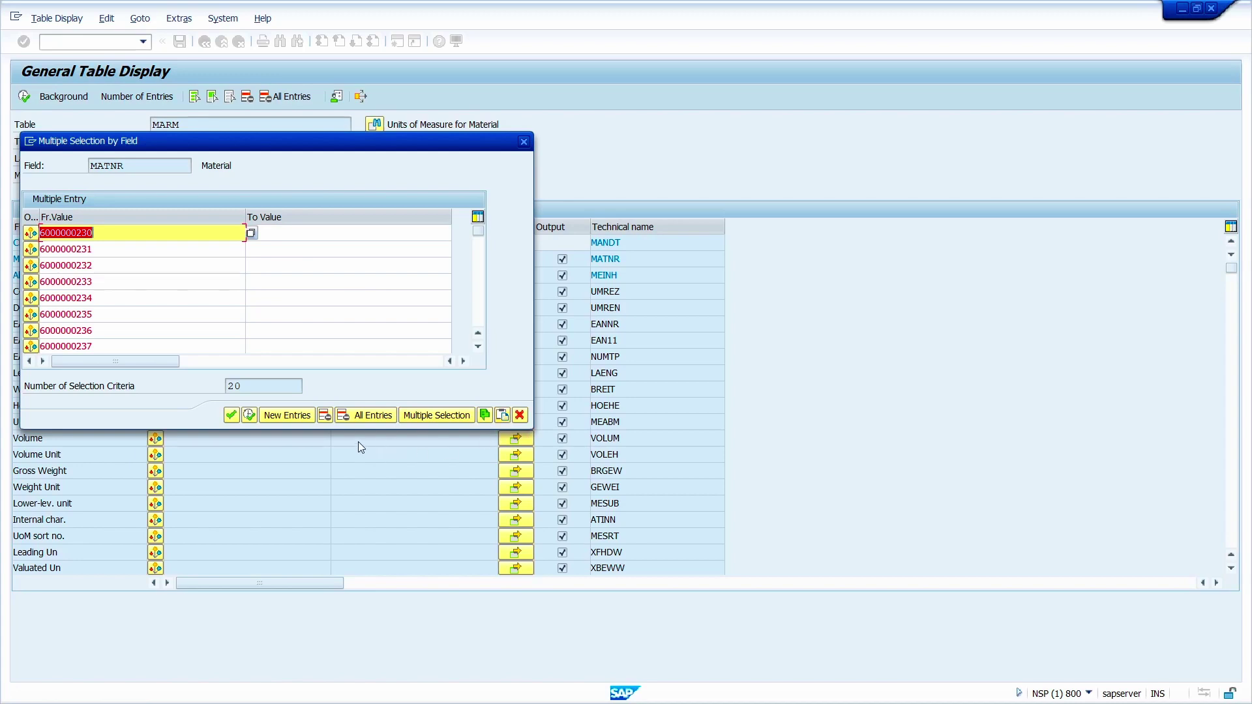
left_click(231, 416)
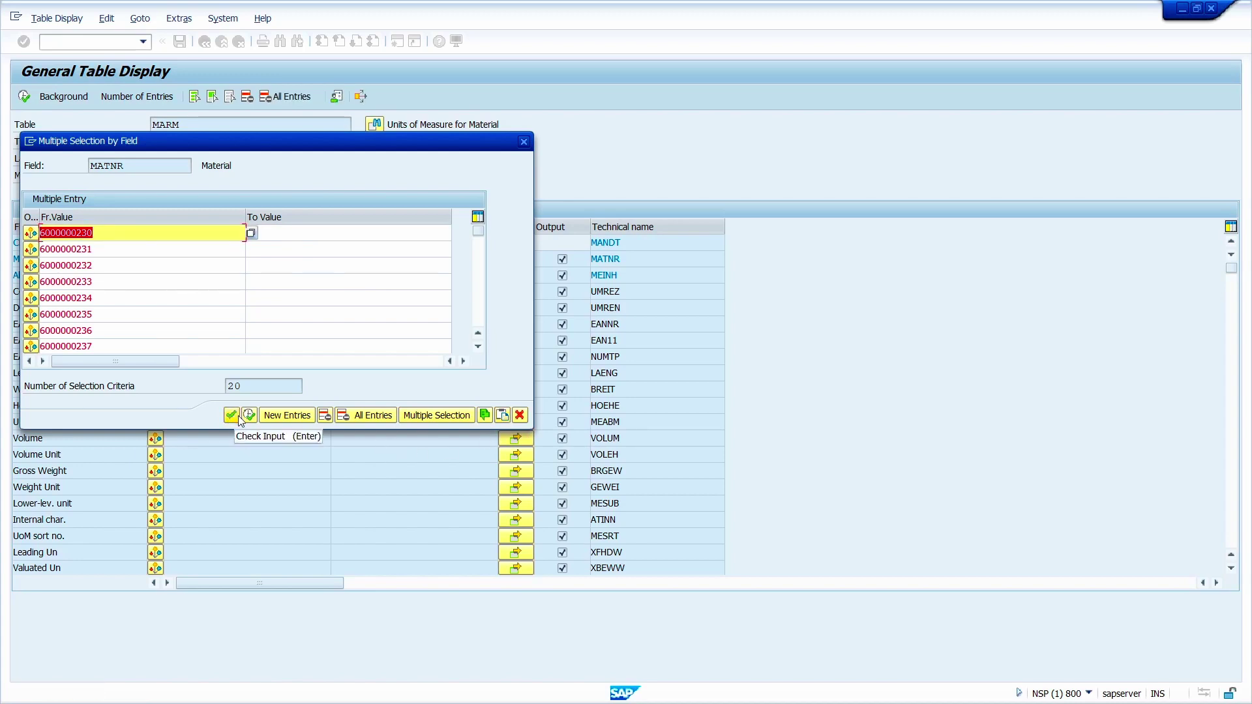
left_click(249, 415)
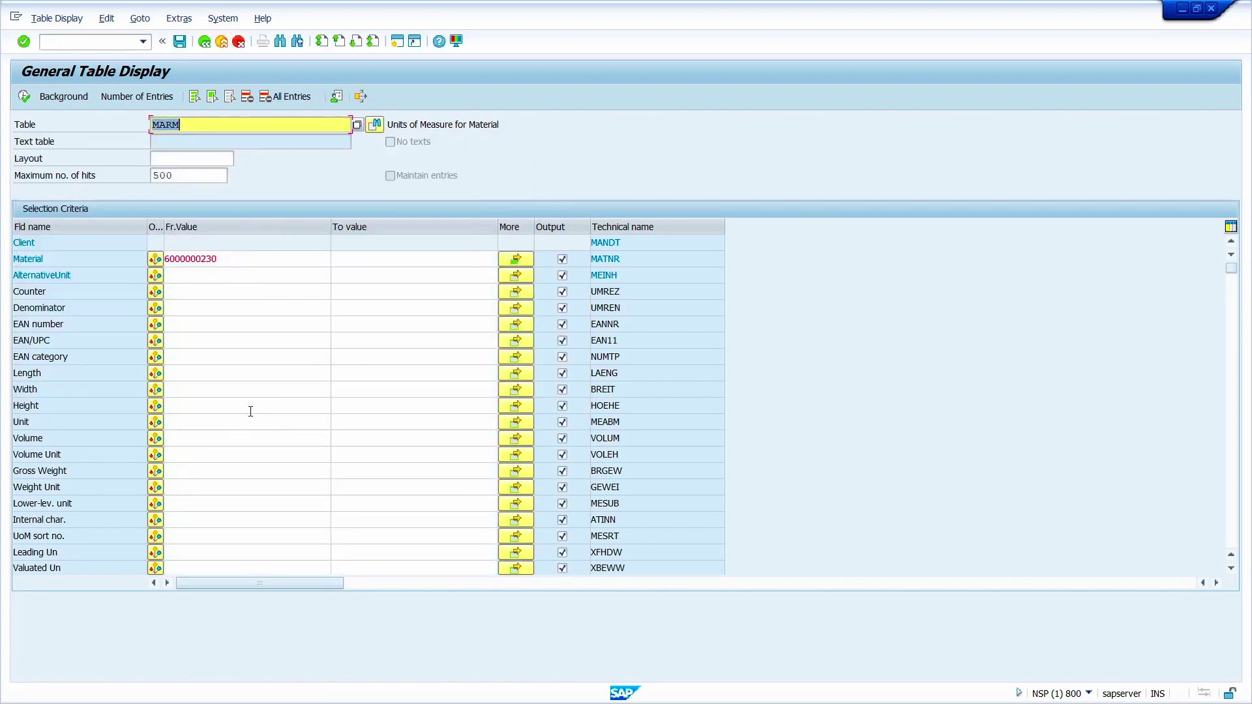
Filter MARM by alternative unit KG and execute, returning 20 hits with updated values
left_click(243, 274)
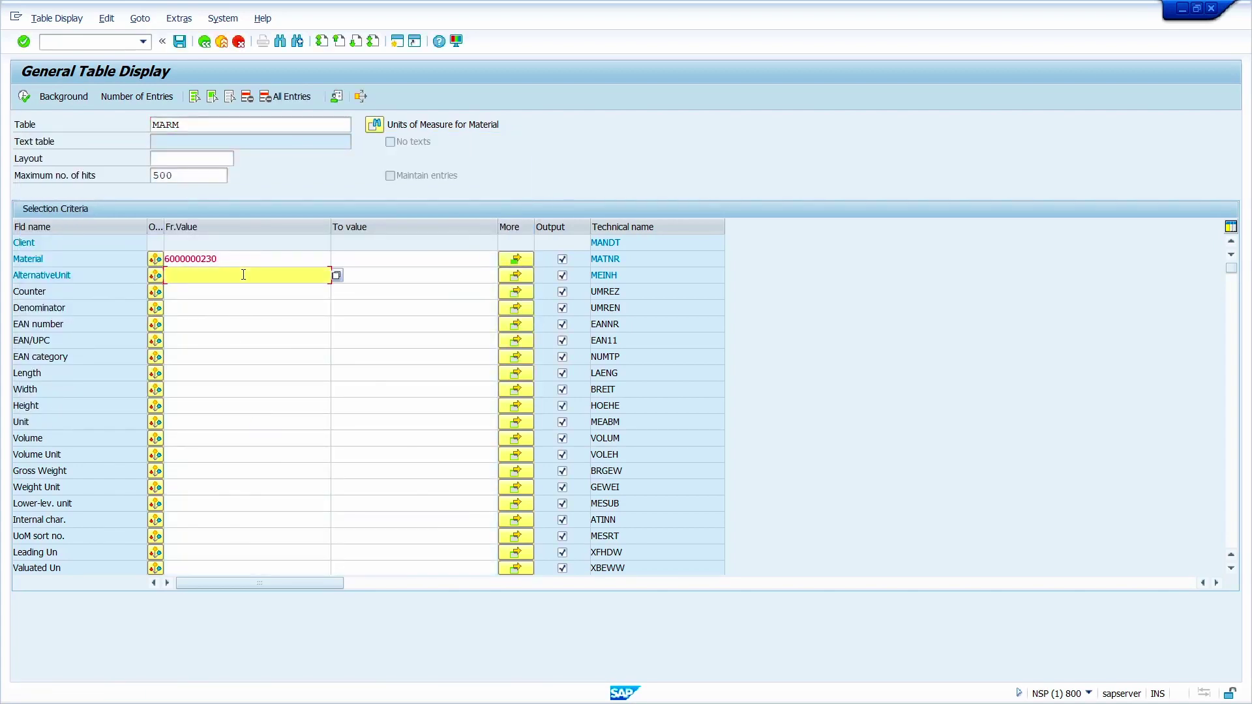
type("KG")
key("Return")
left_click(24, 97)
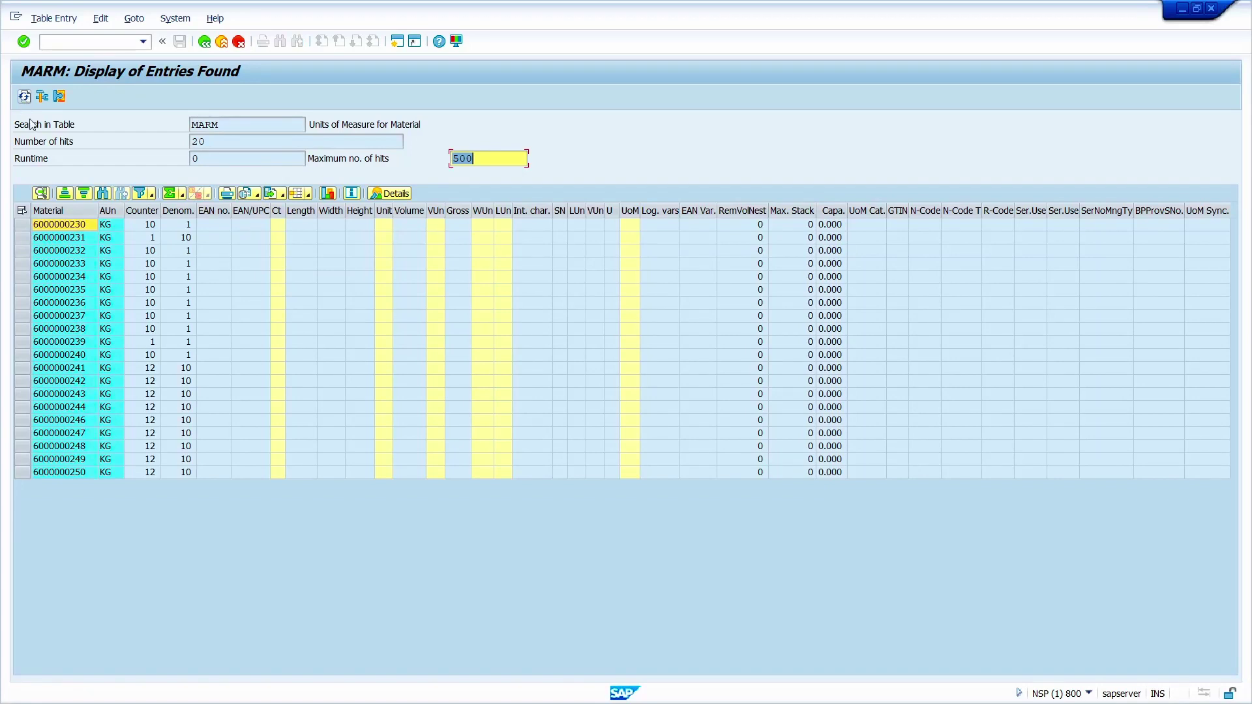